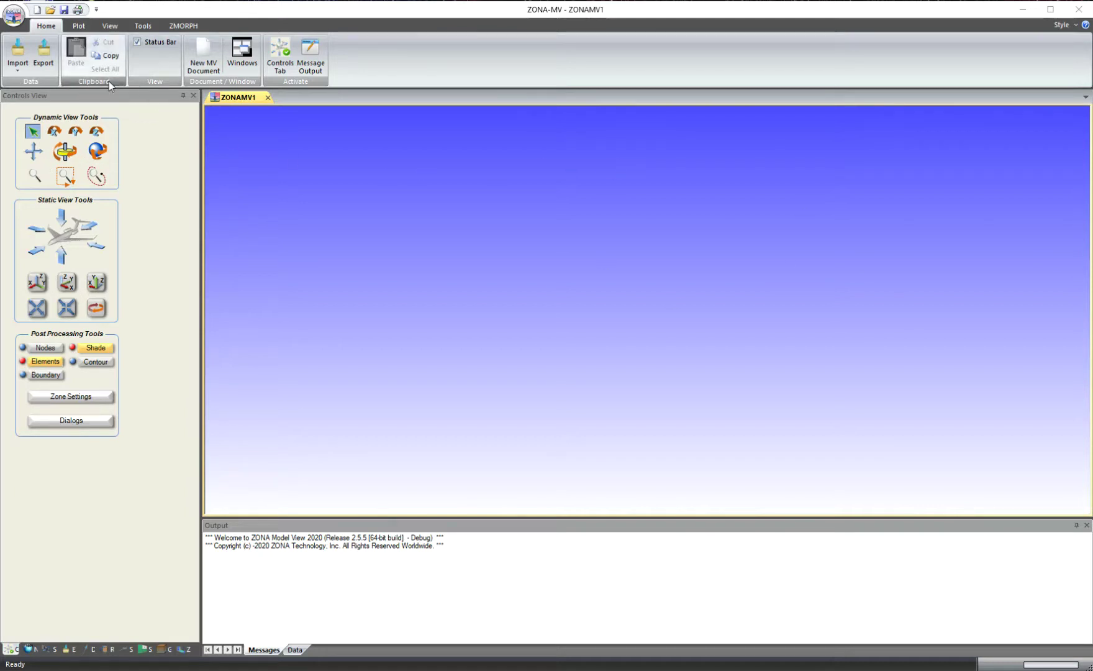
Import the Tecplot file F16_AERO2.PLT from the TypLCOAeroModel folder.
{"action": "left_click", "coordinate": [25, 67]}
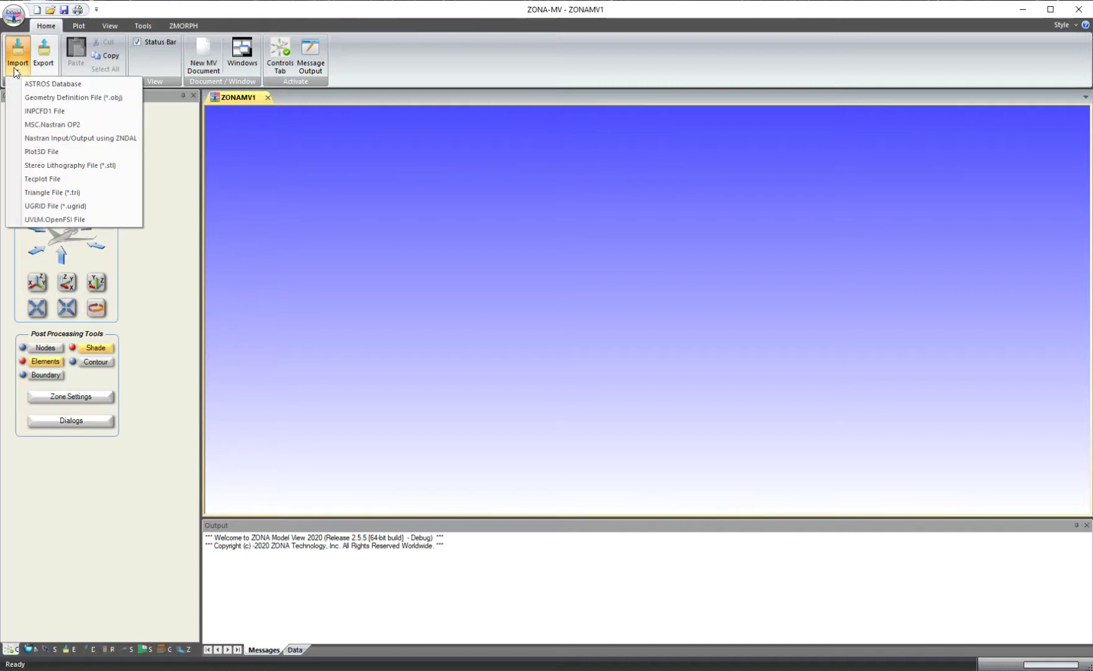
{"action": "left_click", "coordinate": [40, 179]}
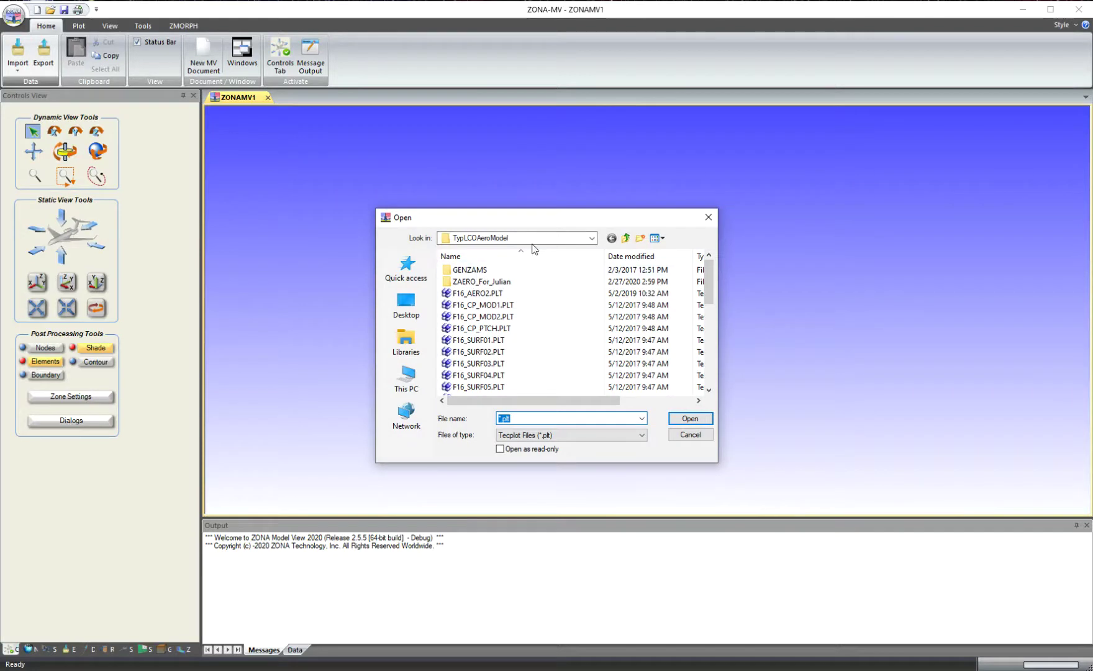
{"action": "left_click", "coordinate": [475, 295]}
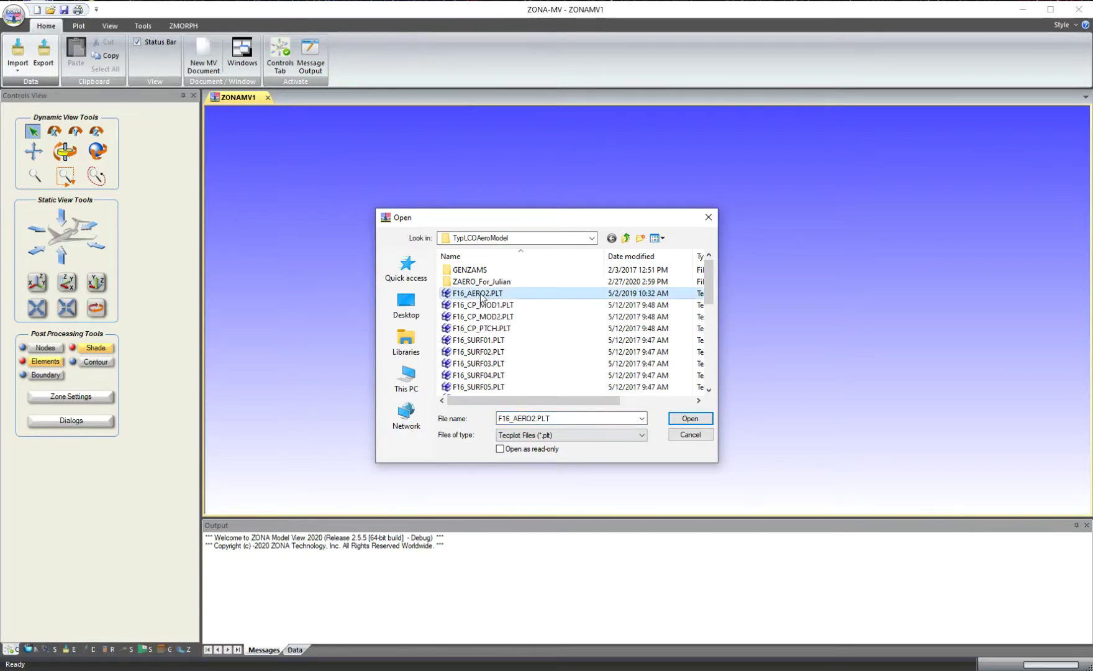
{"action": "left_click", "coordinate": [690, 419]}
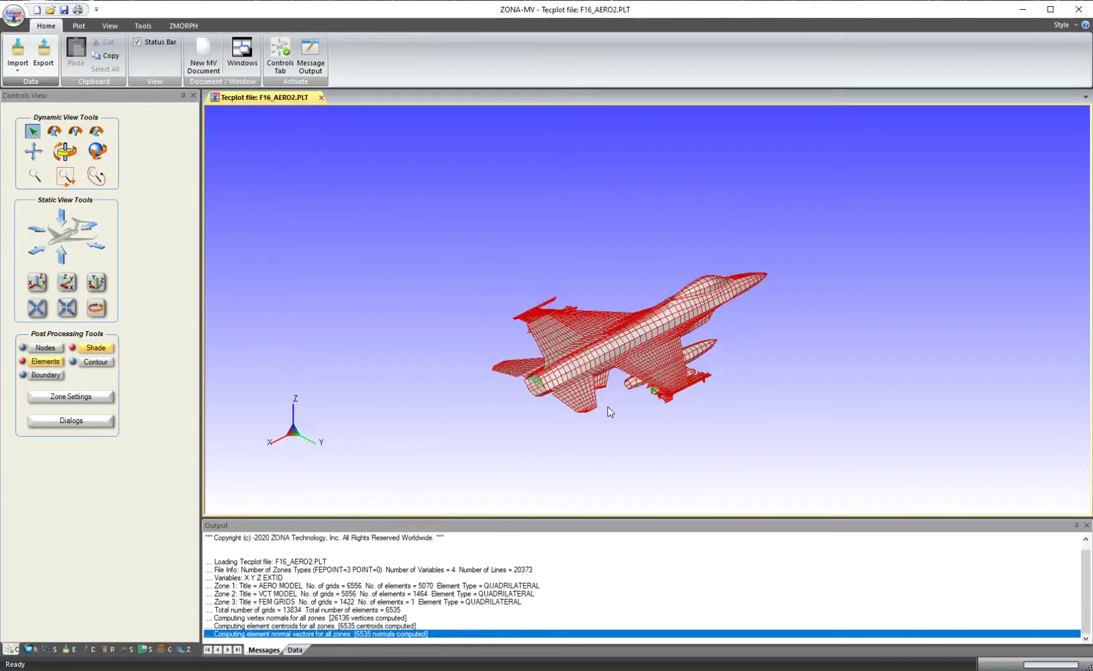
Enlarge the imported aircraft model and pan it to inspect the whole mesh.
{"action": "scroll", "coordinate": [613, 349], "scroll_direction": "up", "scroll_amount": 2}
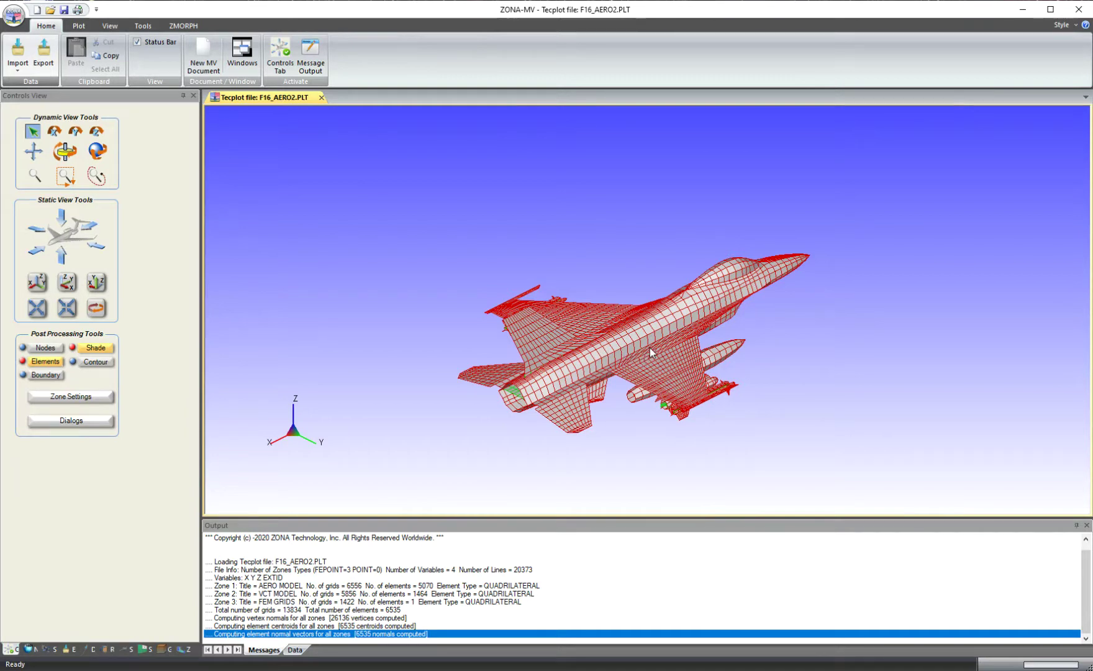
{"action": "scroll", "coordinate": [650, 348], "scroll_direction": "up", "scroll_amount": 3}
{"action": "scroll", "coordinate": [650, 347], "scroll_direction": "down", "scroll_amount": 2}
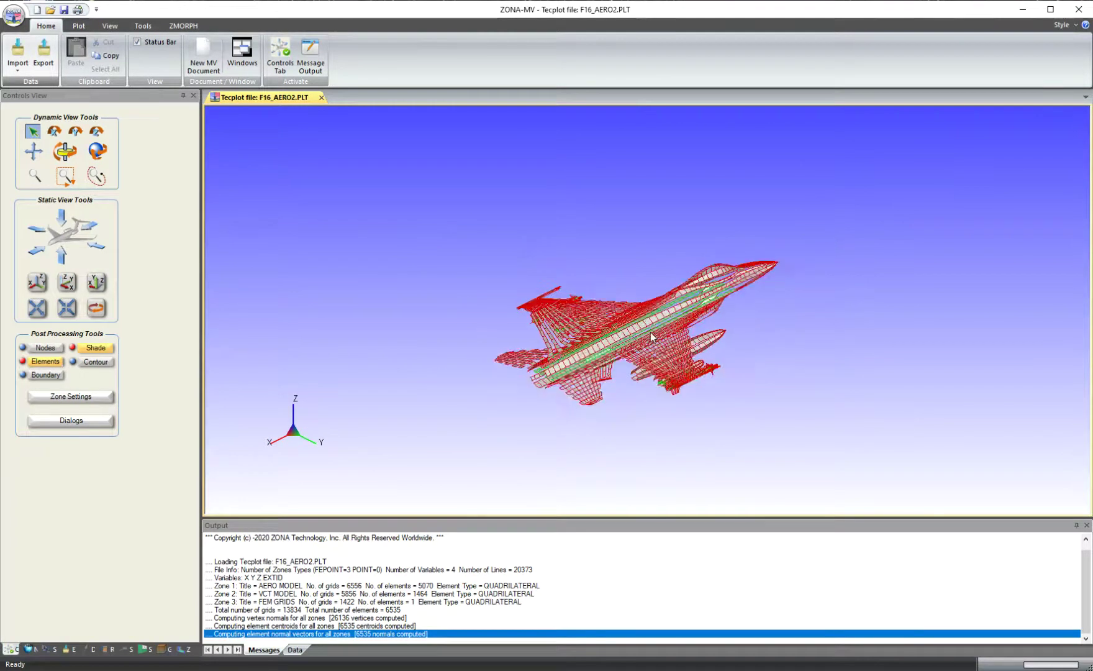
{"action": "scroll", "coordinate": [647, 363], "scroll_direction": "up", "scroll_amount": 2}
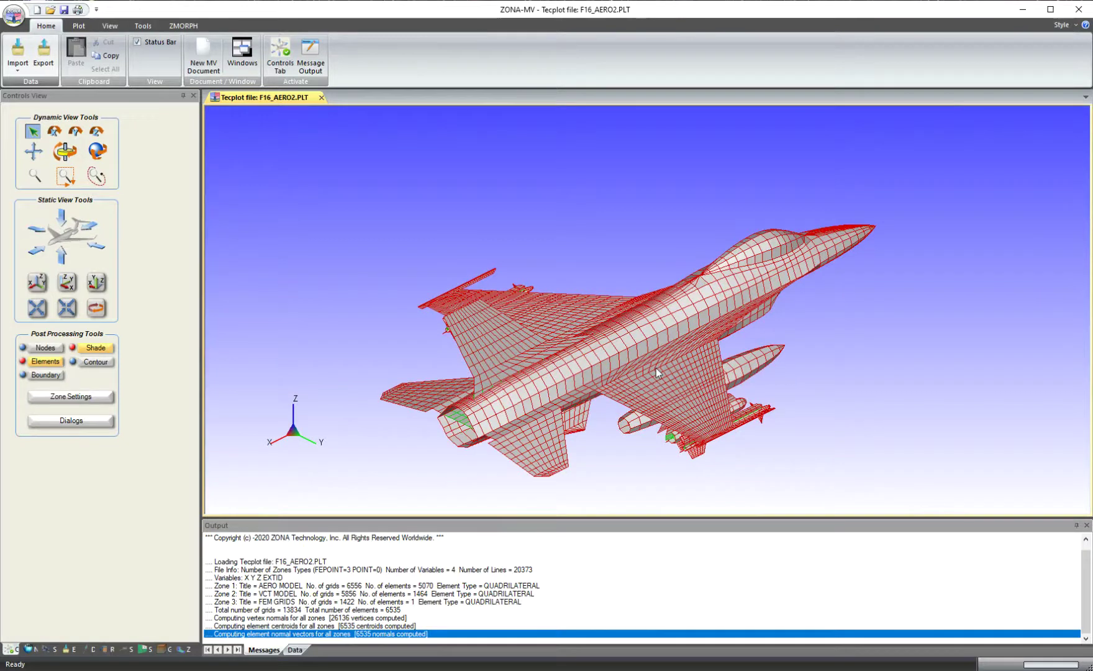
{"action": "mouse_move", "coordinate": [657, 368]}
{"action": "middle_mouse_down"}
{"action": "mouse_move", "coordinate": [866, 353]}
{"action": "mouse_move", "coordinate": [576, 360]}
{"action": "mouse_move", "coordinate": [664, 356]}
{"action": "middle_mouse_up"}
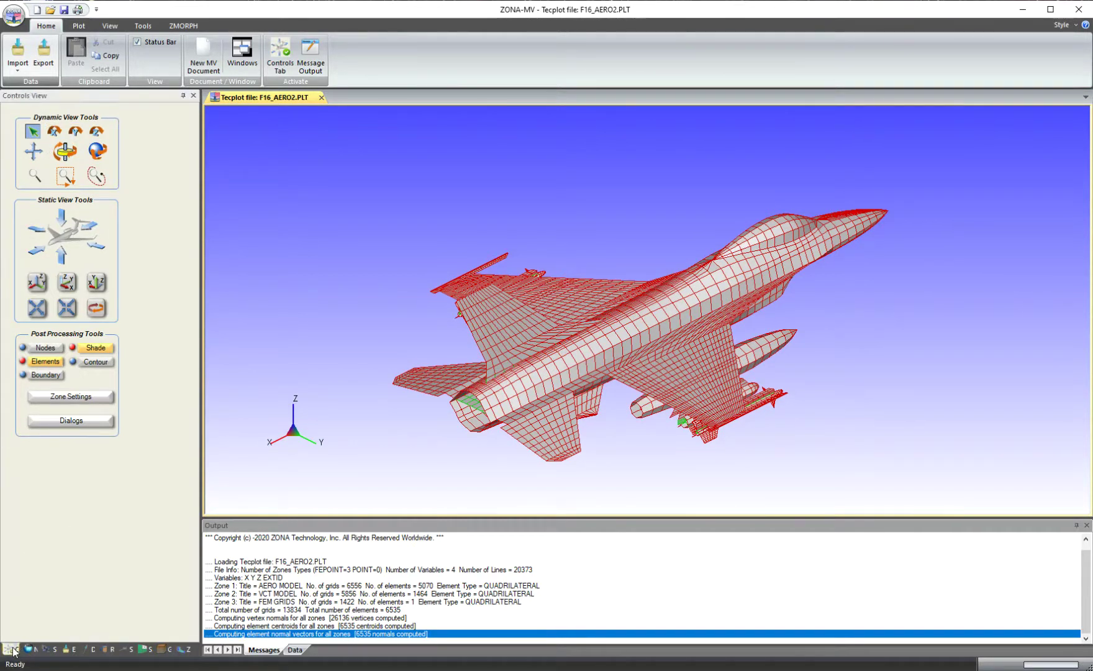
Move the Controls View page to the end of the control pages and restore it to first place.
{"action": "left_click", "coordinate": [78, 26]}
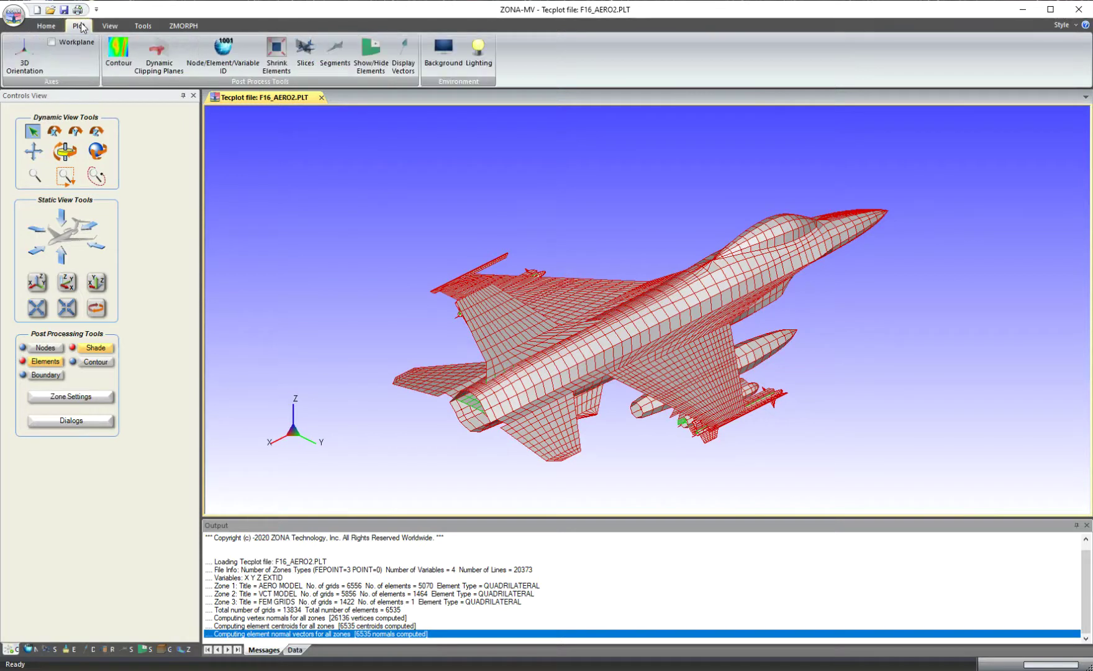
{"action": "left_click", "coordinate": [48, 26]}
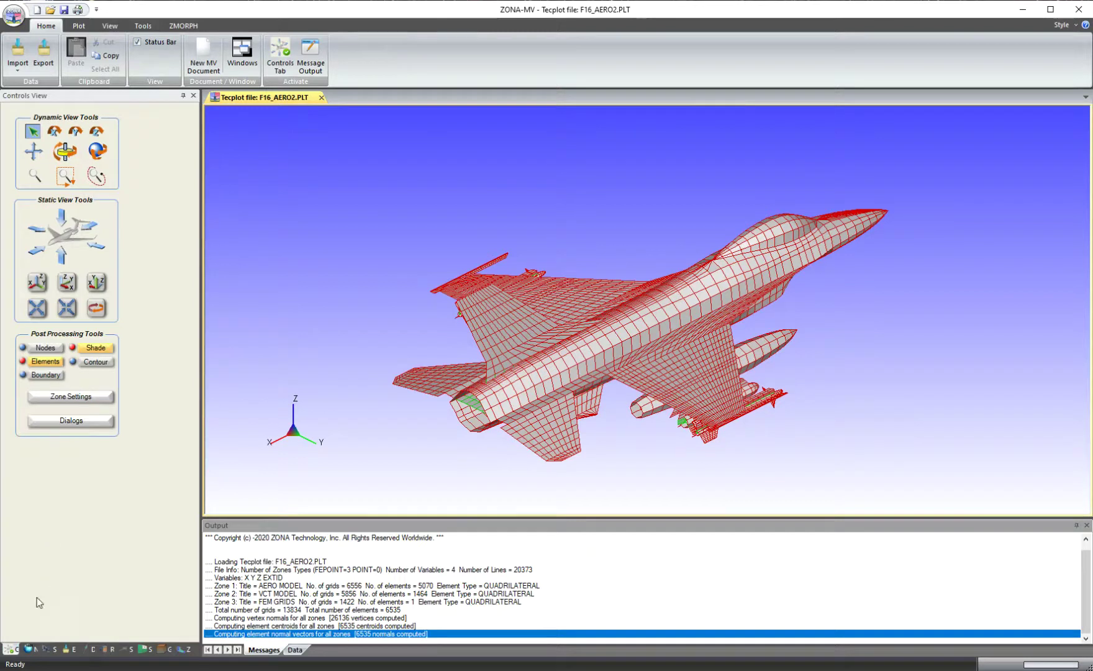
{"action": "left_click_drag", "start_coordinate": [4, 650], "coordinate": [97, 375]}
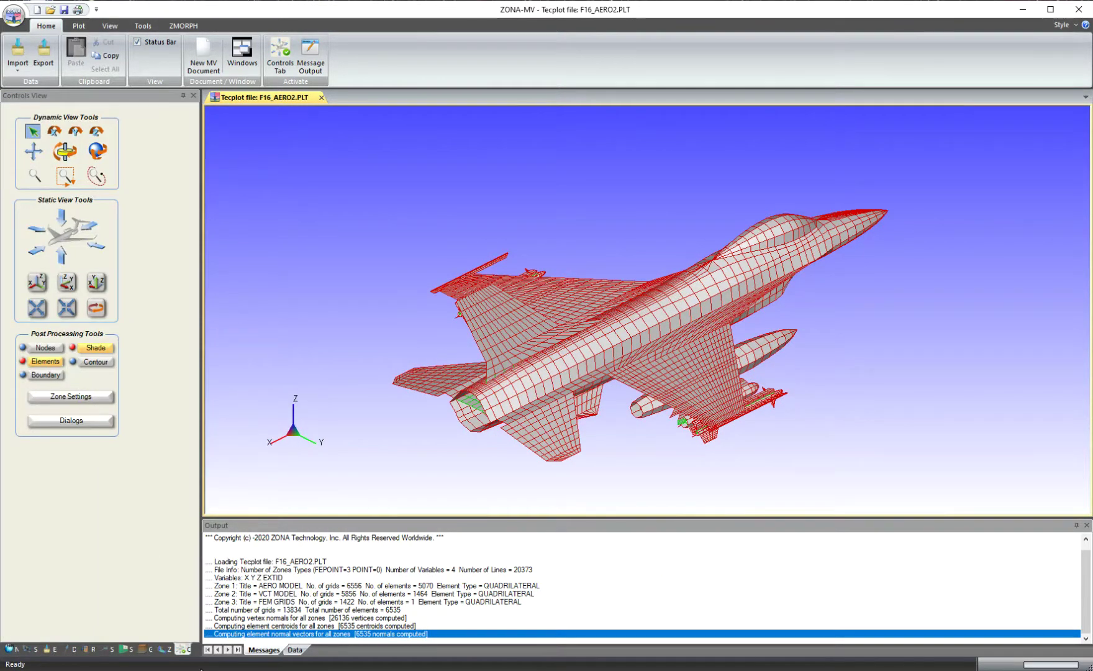
{"action": "left_click_drag", "start_coordinate": [181, 652], "coordinate": [14, 650]}
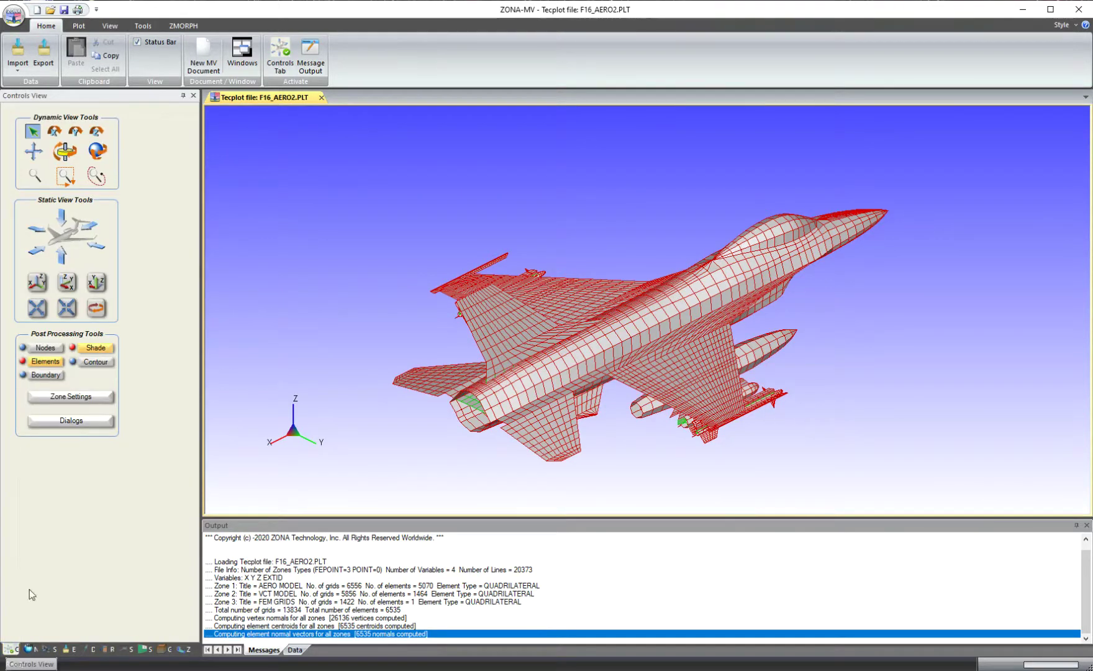
Rotate the aircraft with two of the single-axis rotation tools and with free dynamic rotation to inspect its side.
{"action": "left_click", "coordinate": [55, 130]}
{"action": "left_click_drag", "start_coordinate": [428, 251], "coordinate": [292, 237]}
{"action": "left_click", "coordinate": [96, 130]}
{"action": "left_click_drag", "start_coordinate": [457, 264], "coordinate": [463, 311]}
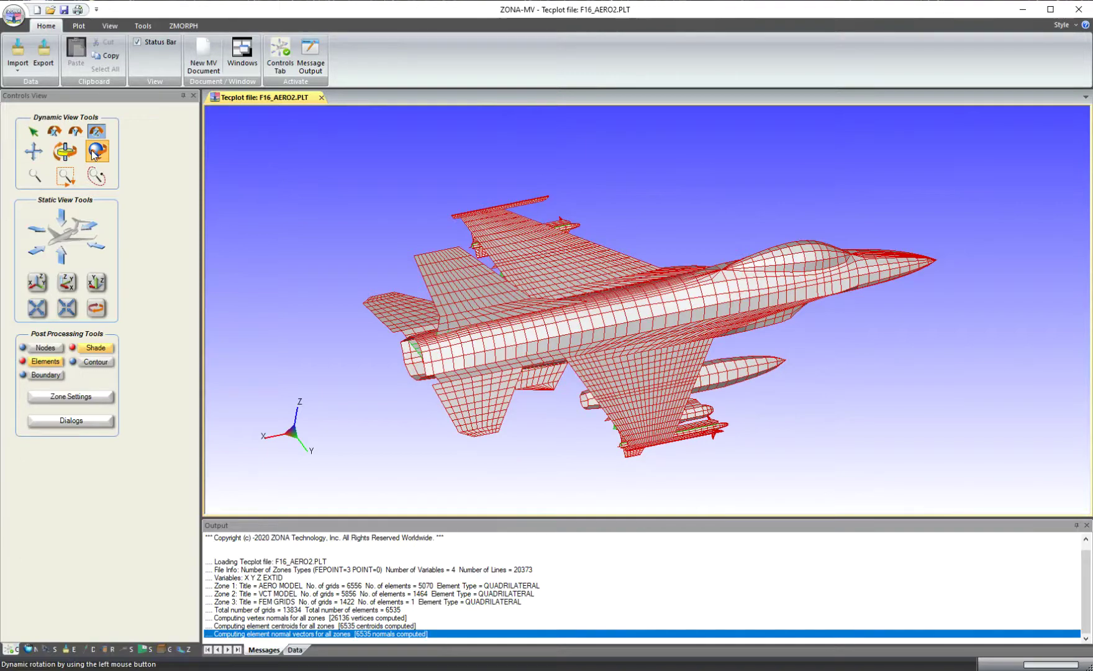
{"action": "left_click", "coordinate": [94, 153]}
{"action": "left_click_drag", "start_coordinate": [664, 381], "coordinate": [472, 310]}
{"action": "left_click_drag", "start_coordinate": [528, 241], "coordinate": [636, 269]}
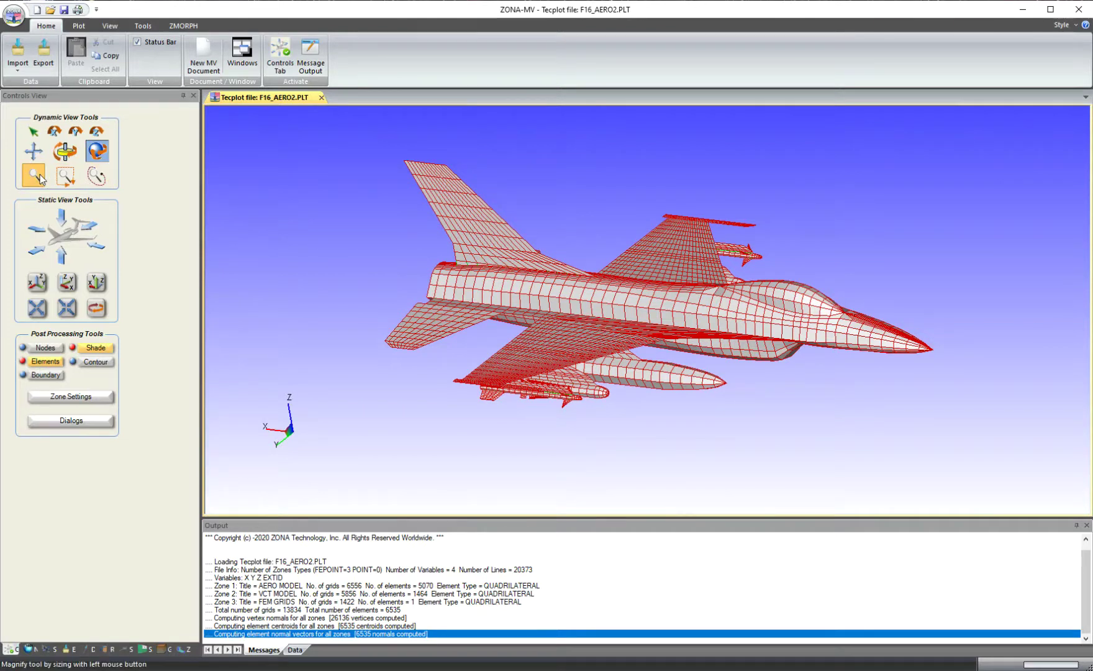
Magnify the rear fuselage and fin root with a rectangular zoom and return to the whole aircraft.
{"action": "left_click", "coordinate": [65, 176]}
{"action": "left_click_drag", "start_coordinate": [351, 221], "coordinate": [541, 391]}
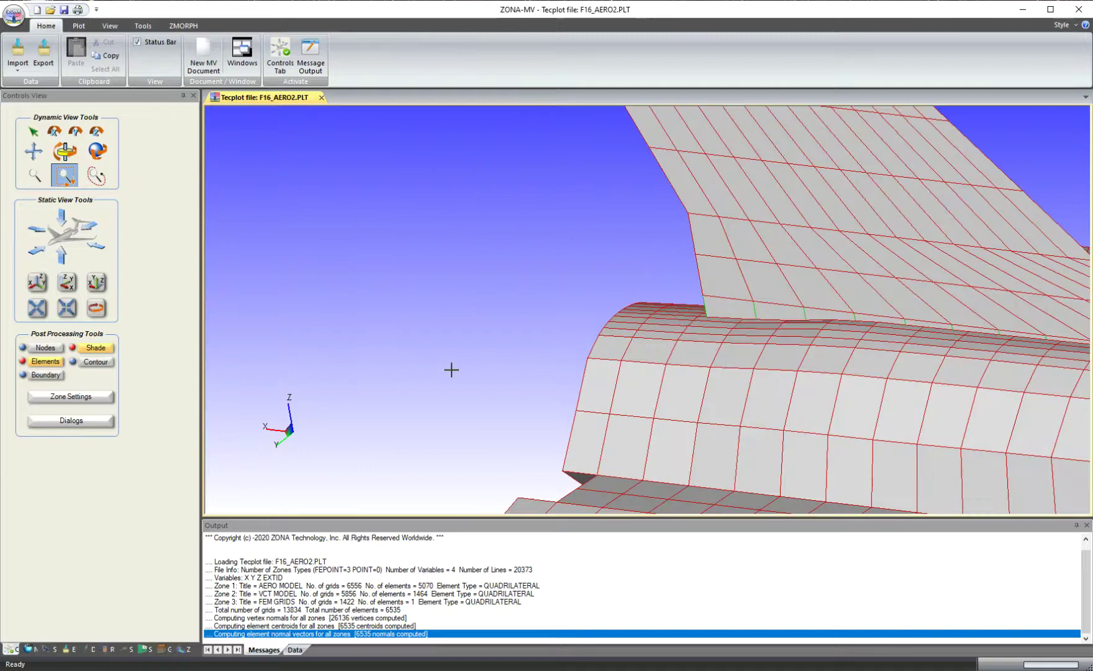
{"action": "scroll", "coordinate": [560, 384], "scroll_direction": "down", "scroll_amount": 10}
{"action": "middle_click_drag", "start_coordinate": [561, 383], "coordinate": [424, 315]}
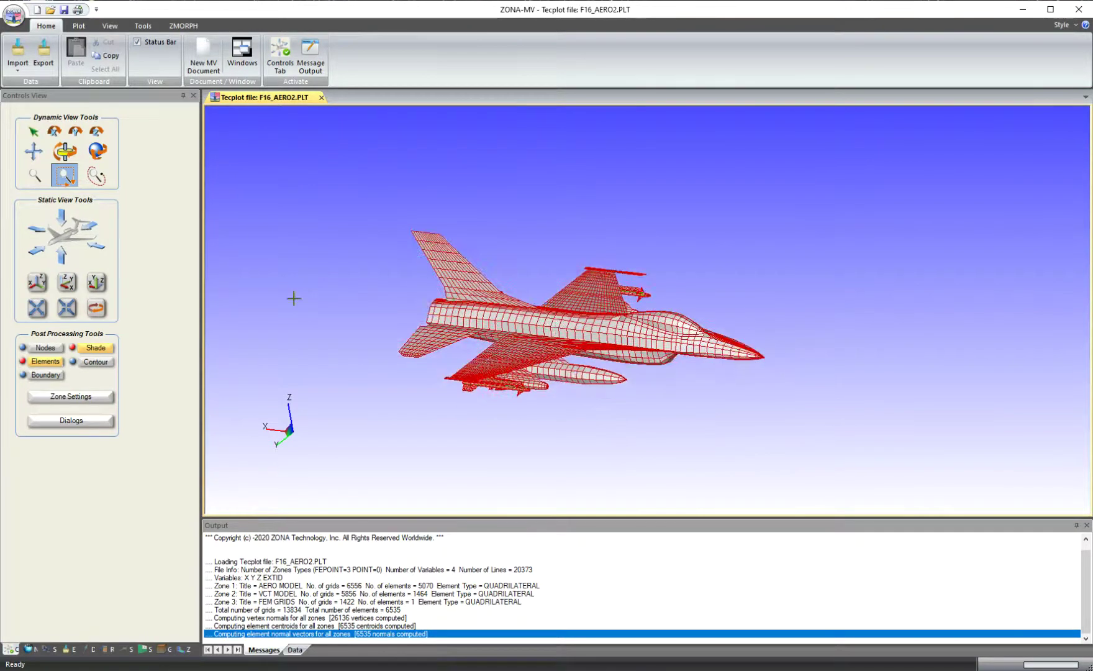
Magnify the vertical fin's tip with the freehand lasso zoom and bring the whole aircraft back into view.
{"action": "left_click", "coordinate": [97, 176]}
{"action": "left_click_drag", "start_coordinate": [423, 204], "coordinate": [457, 297]}
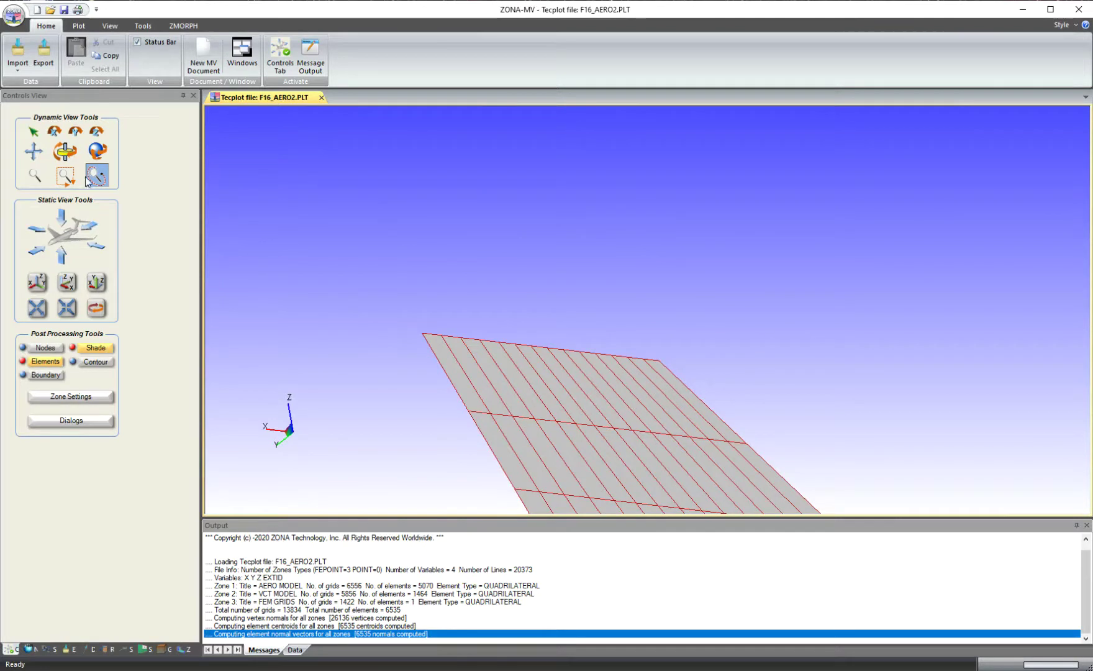
{"action": "middle_click_drag", "start_coordinate": [569, 372], "coordinate": [529, 220]}
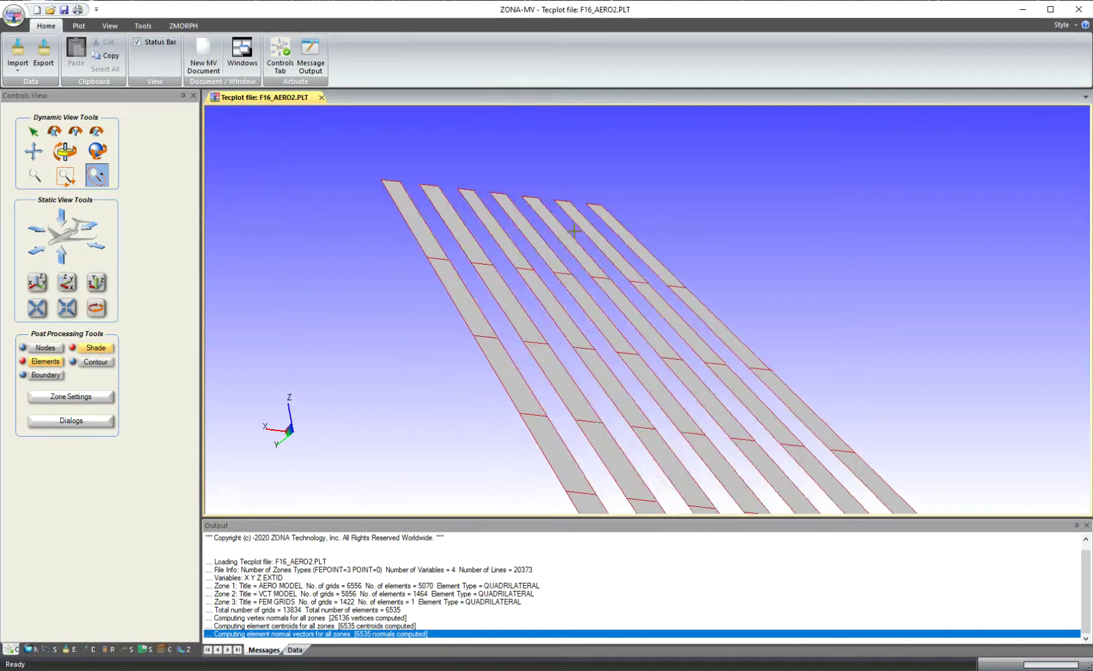
{"action": "scroll", "coordinate": [600, 329], "scroll_direction": "down", "scroll_amount": 5}
{"action": "middle_click_drag", "start_coordinate": [690, 355], "coordinate": [600, 289]}
{"action": "scroll", "coordinate": [600, 288], "scroll_direction": "up", "scroll_amount": 2}
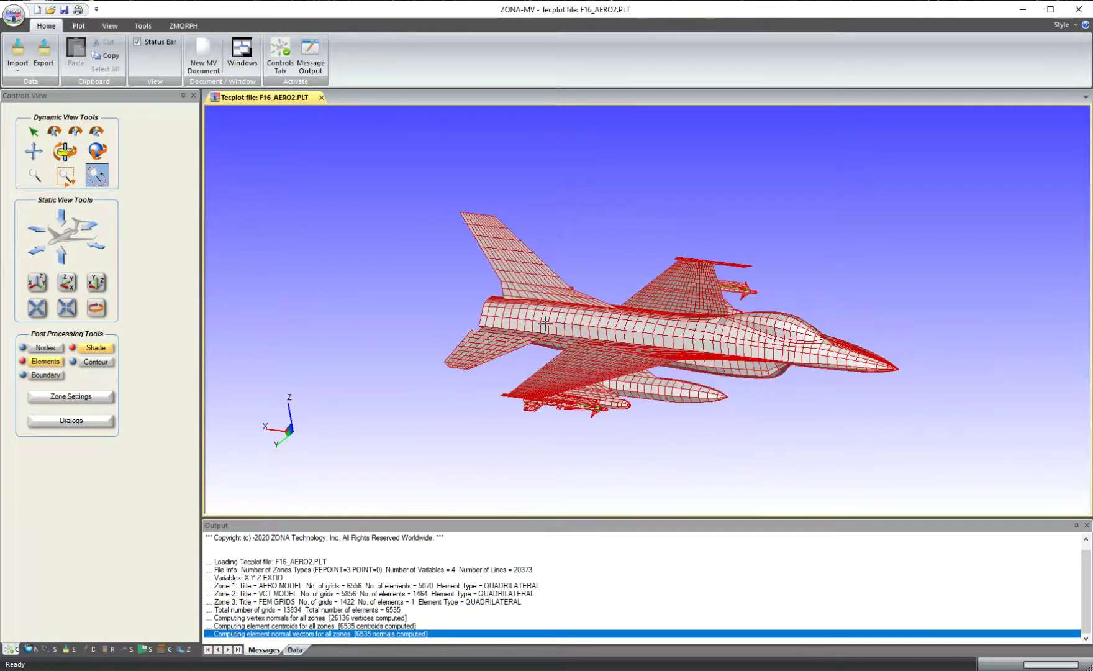
Examine the aircraft in the standard top, side and front views and recentre it in the viewport.
{"action": "left_click", "coordinate": [64, 220]}
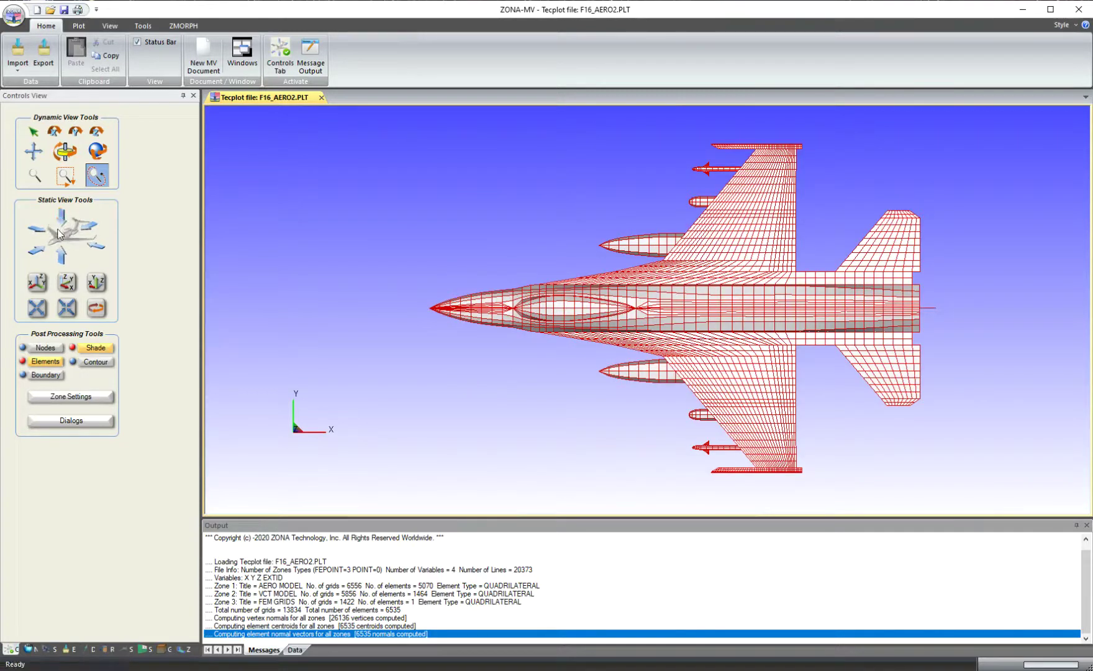
{"action": "left_click", "coordinate": [41, 234]}
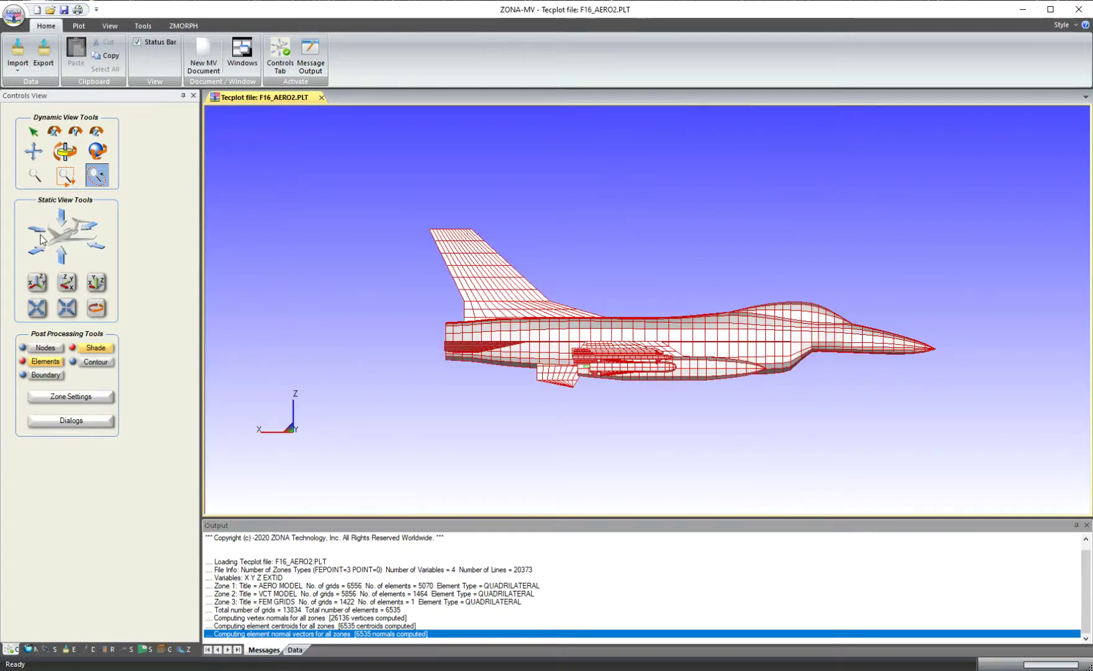
{"action": "left_click", "coordinate": [42, 252]}
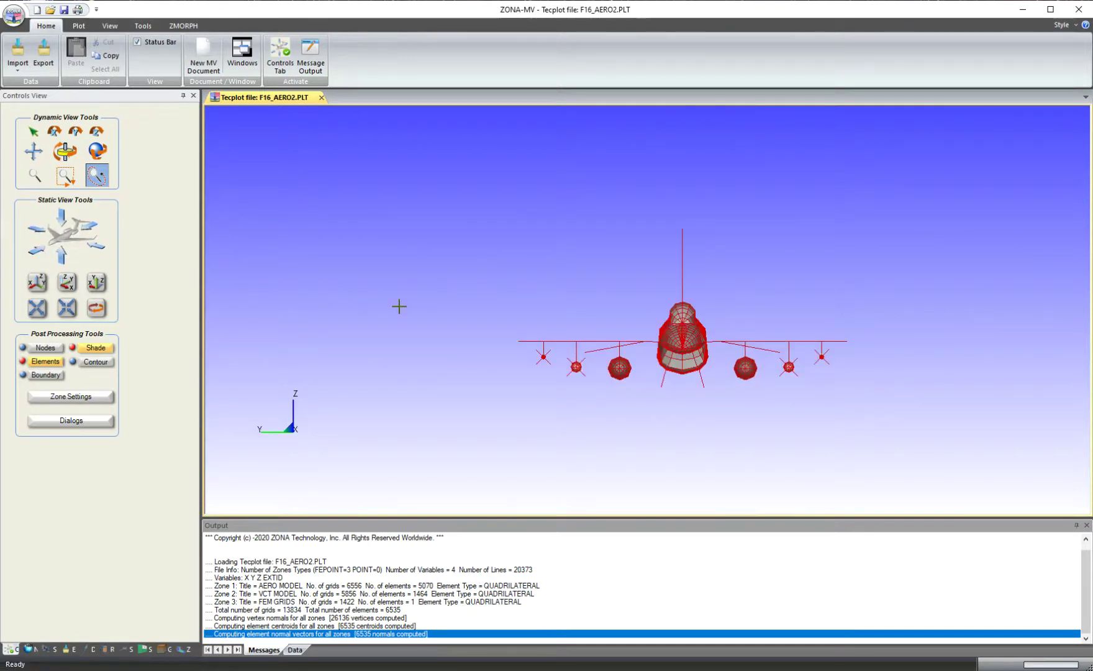
{"action": "left_click", "coordinate": [412, 314]}
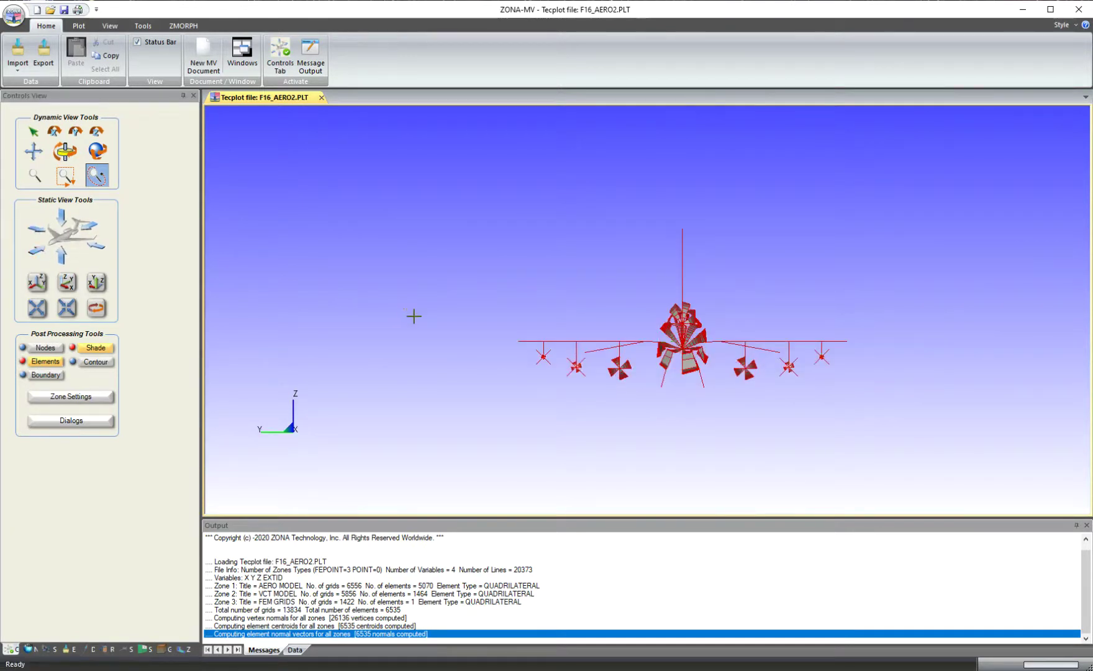
{"action": "left_click", "coordinate": [59, 306]}
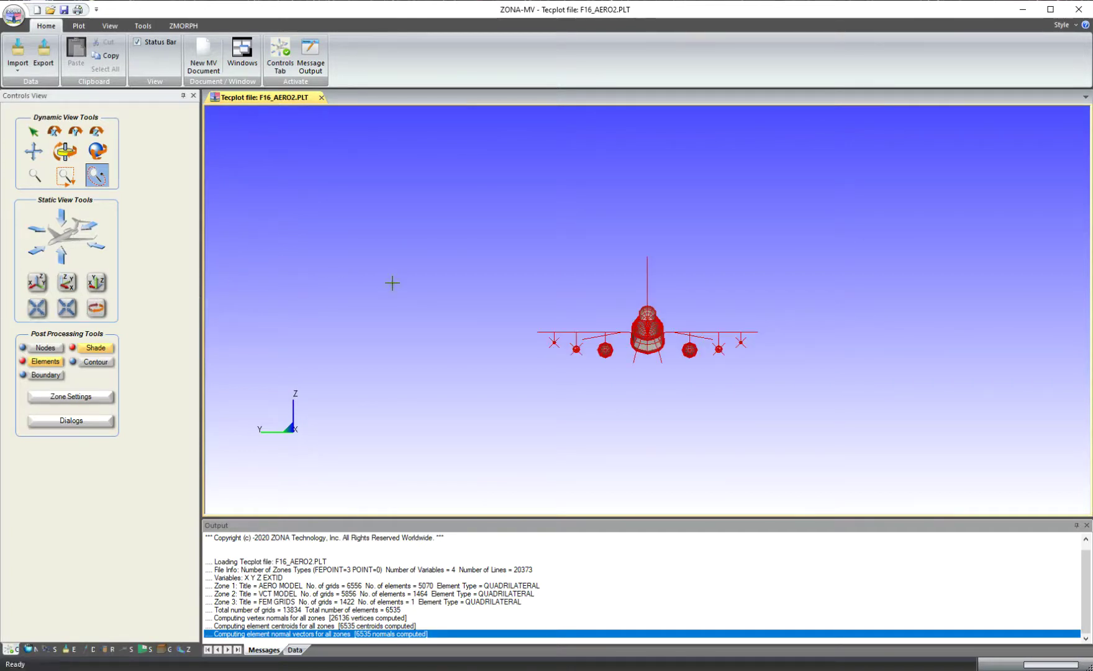
Rotate the aircraft freely from the front view to an oblique view from above and enlarge it.
{"action": "left_click", "coordinate": [98, 151]}
{"action": "left_click_drag", "start_coordinate": [543, 298], "coordinate": [578, 345]}
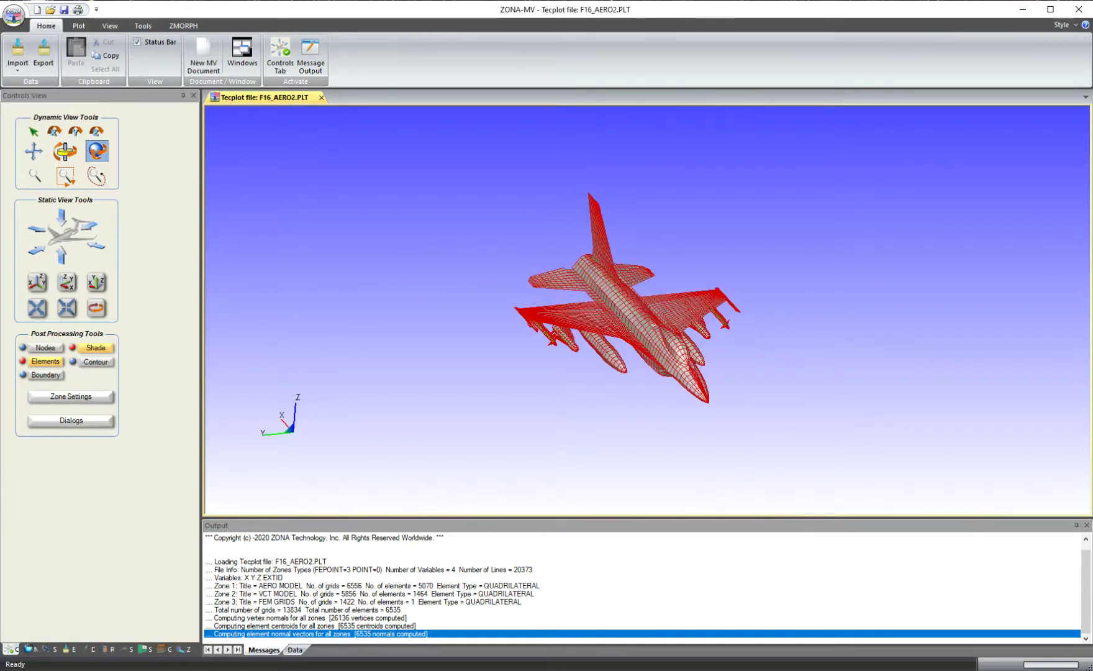
{"action": "scroll", "coordinate": [606, 329], "scroll_direction": "up", "scroll_amount": 5}
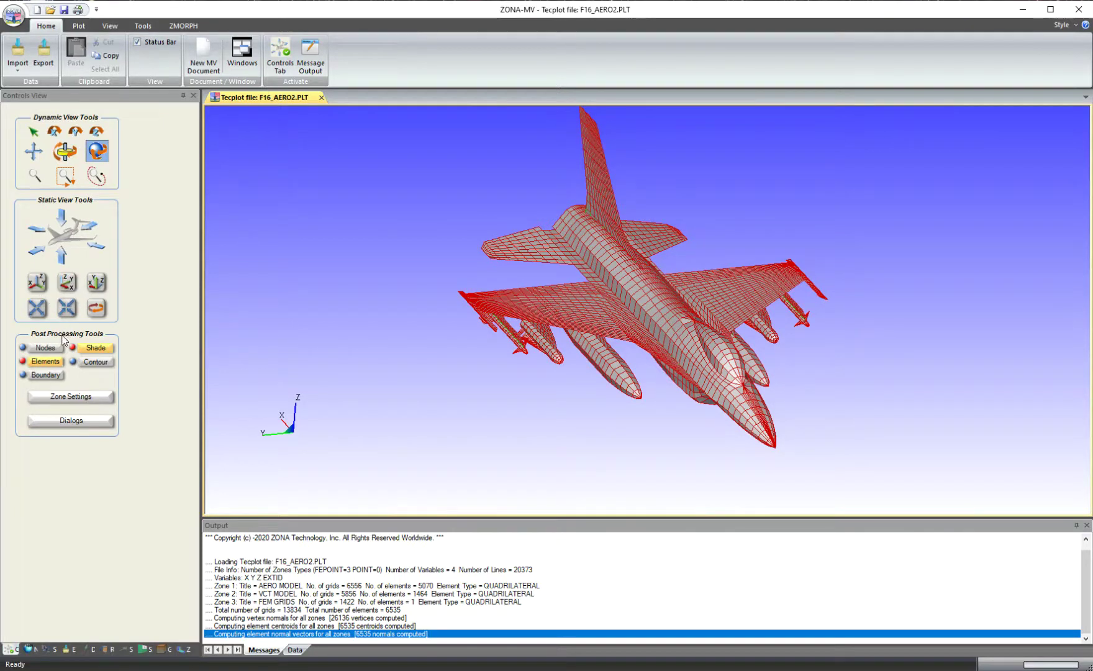
Demonstrate automatic rotation of the aircraft and reorient it by free rotation to an oblique view from above.
{"action": "left_click", "coordinate": [97, 310]}
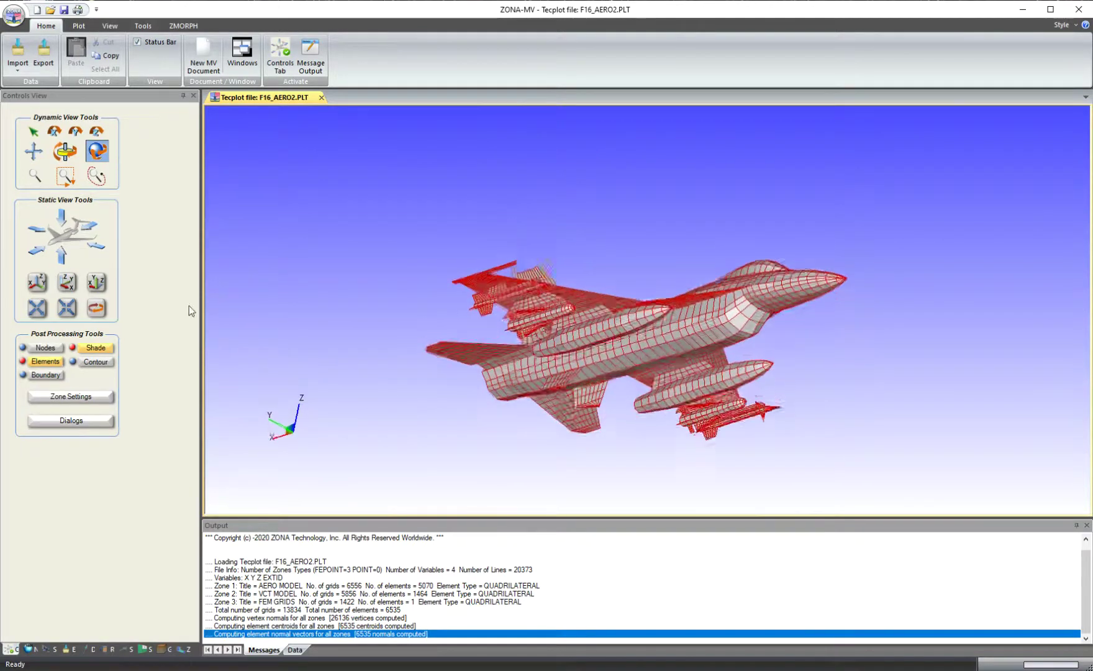
{"action": "left_click", "coordinate": [97, 307]}
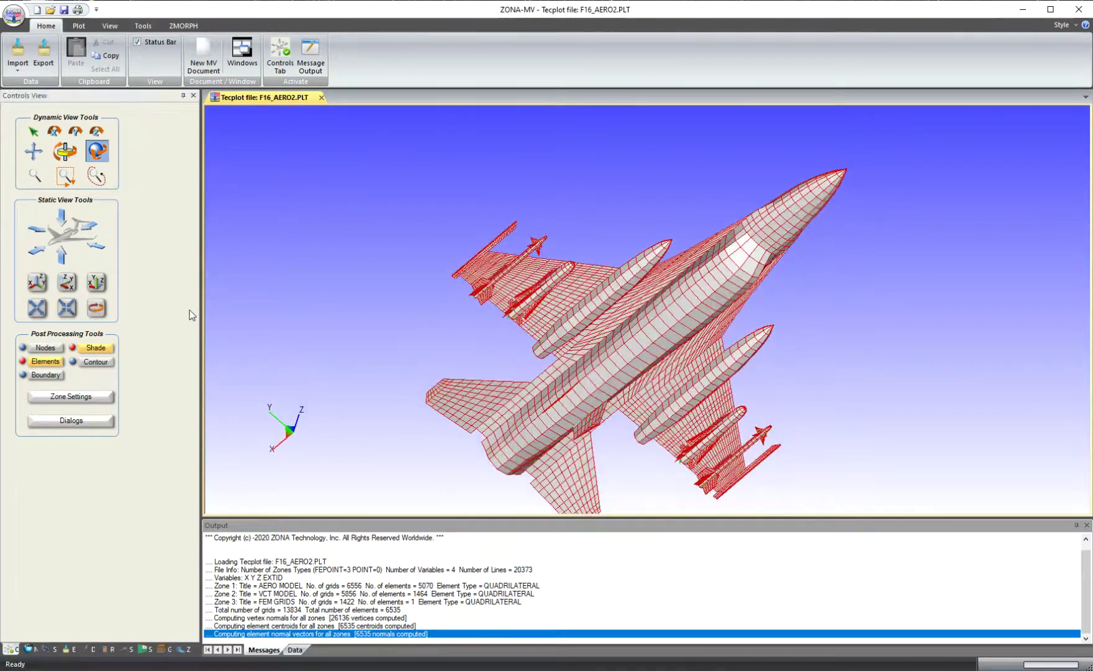
{"action": "left_click_drag", "start_coordinate": [313, 273], "coordinate": [273, 373]}
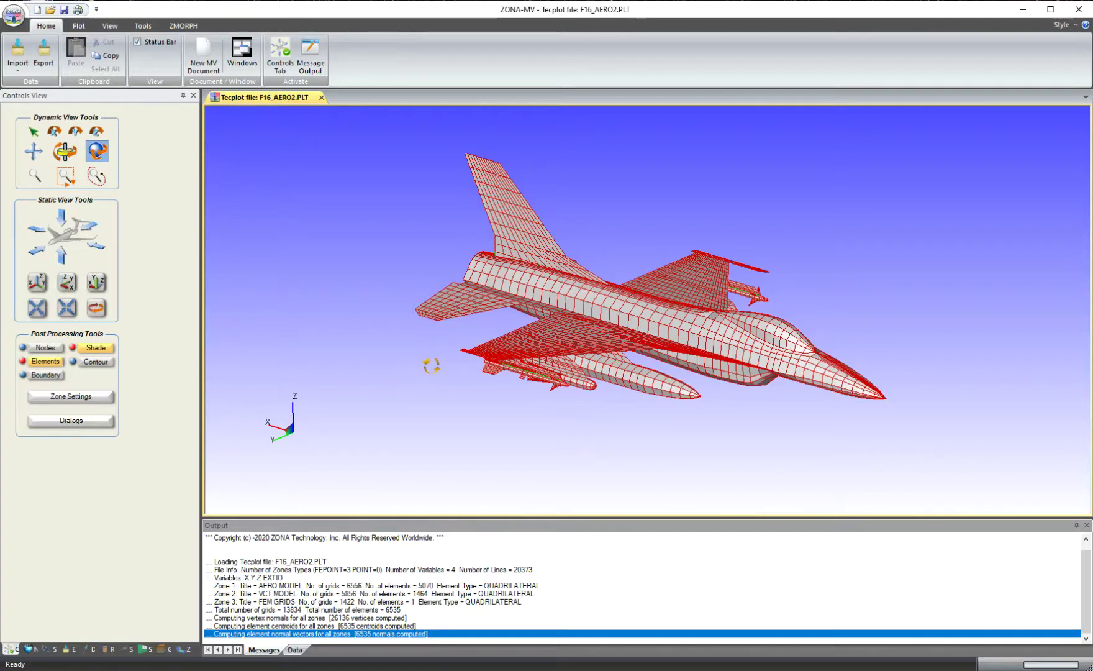
{"action": "left_click_drag", "start_coordinate": [428, 366], "coordinate": [464, 368]}
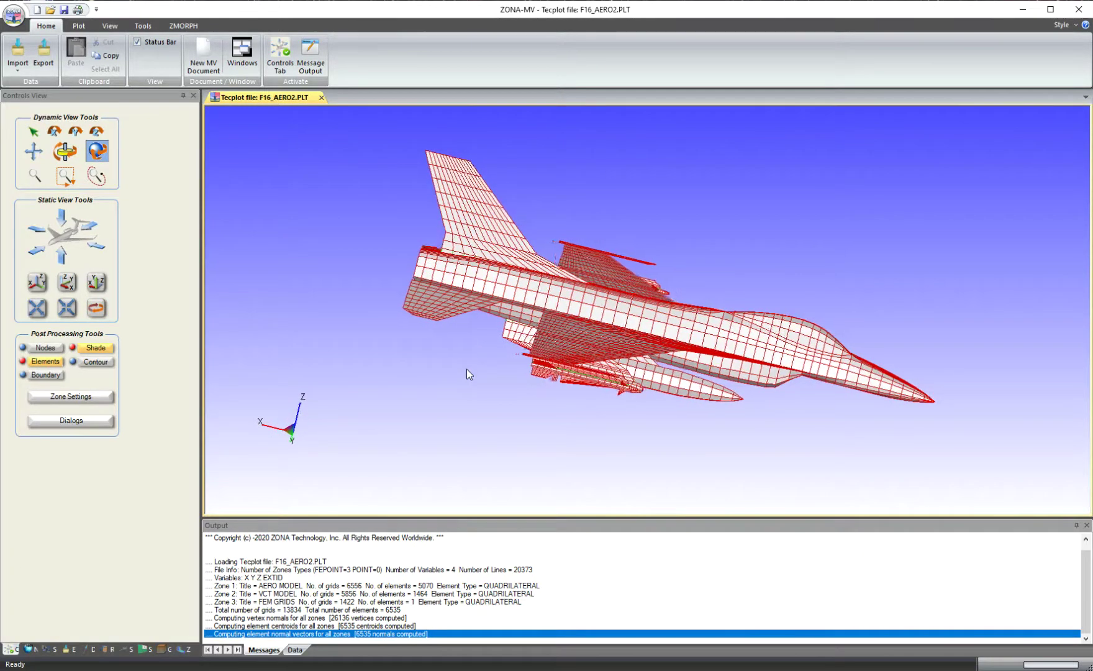
{"action": "left_click", "coordinate": [94, 311]}
{"action": "left_click_drag", "start_coordinate": [612, 363], "coordinate": [525, 376]}
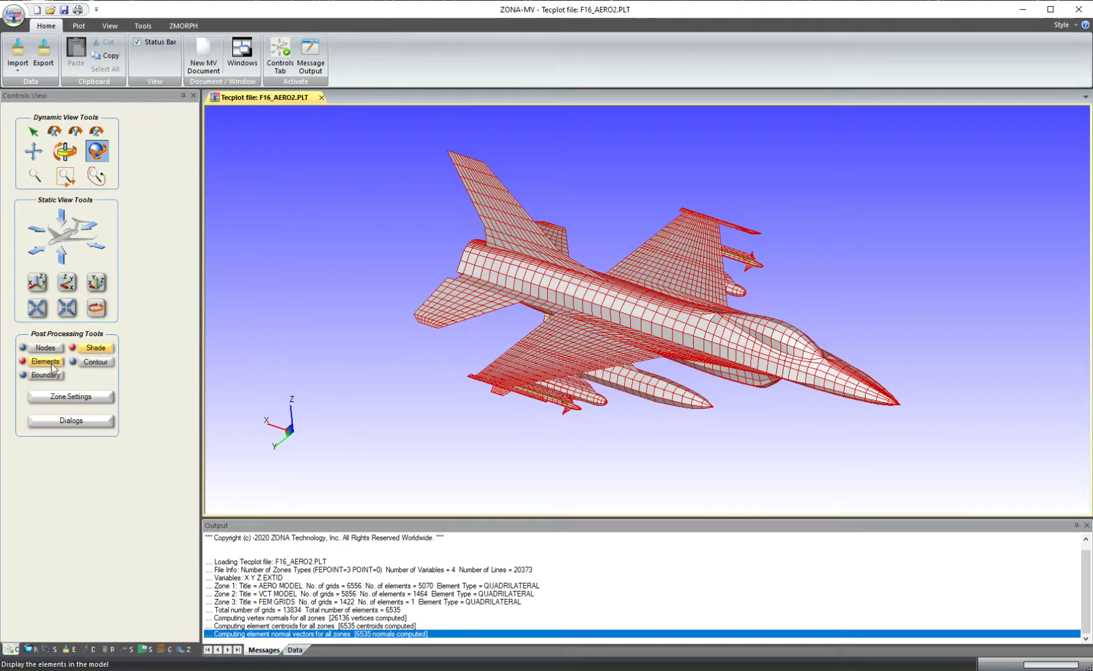
{"action": "left_click_drag", "start_coordinate": [587, 372], "coordinate": [569, 407]}
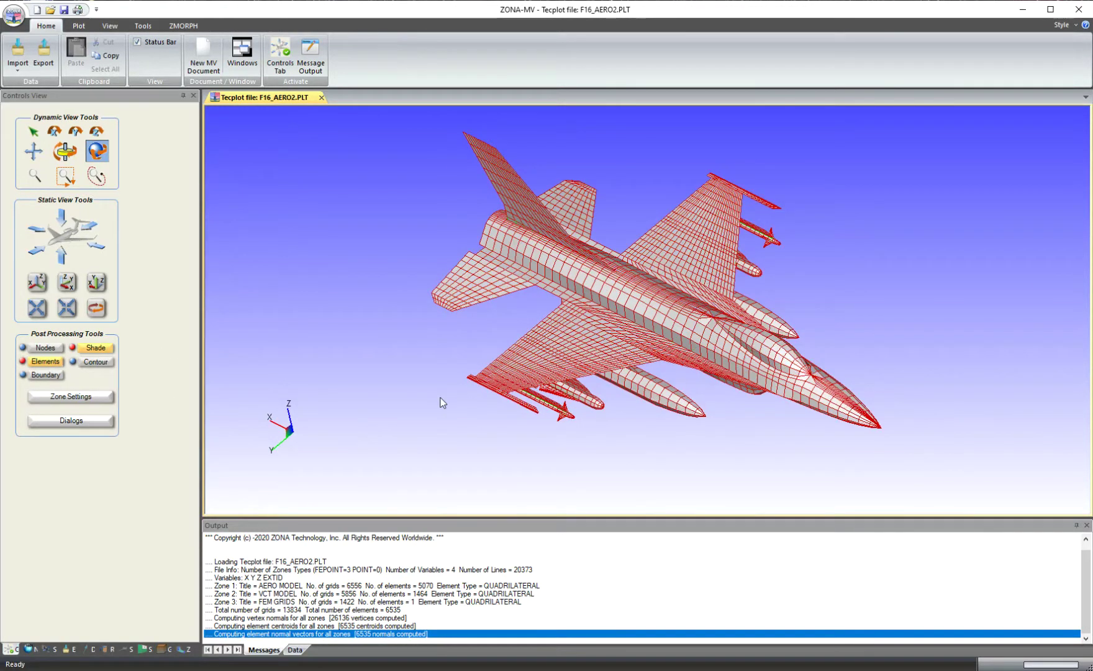
Toggle the element mesh off and on, and do the same with the surface shading.
{"action": "left_click", "coordinate": [41, 363]}
{"action": "left_click", "coordinate": [47, 362]}
{"action": "left_click", "coordinate": [104, 350]}
{"action": "left_click", "coordinate": [106, 356]}
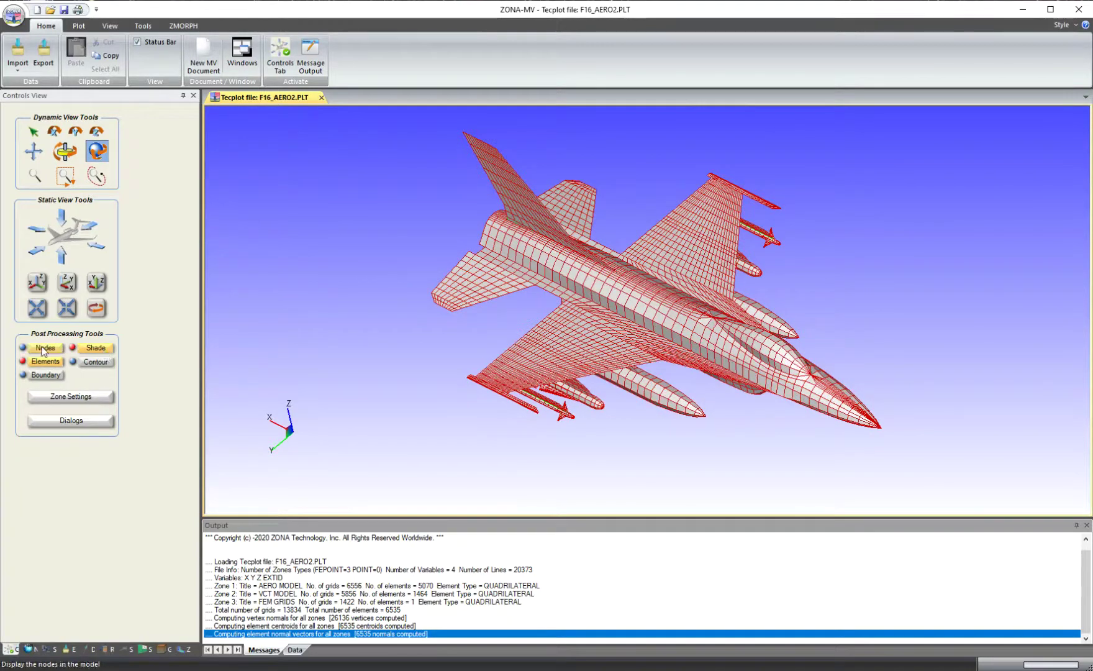
Display the model's nodes together with its elements and switch off the shading.
{"action": "left_click", "coordinate": [46, 349]}
{"action": "left_click", "coordinate": [47, 357]}
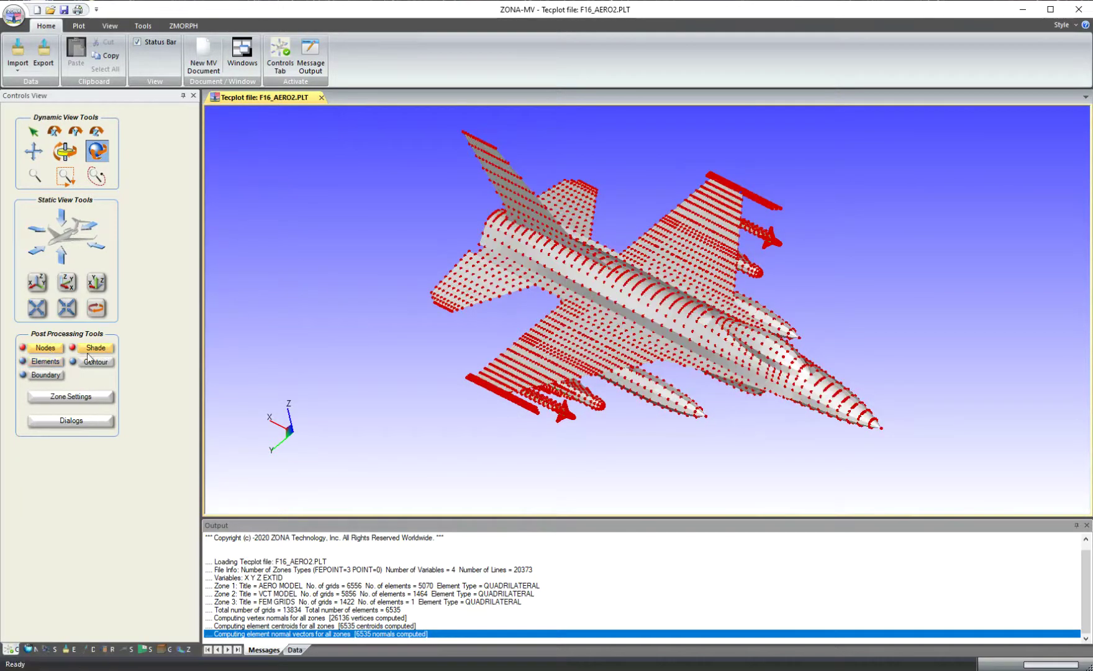
{"action": "left_click", "coordinate": [90, 353]}
{"action": "left_click", "coordinate": [57, 360]}
{"action": "left_click", "coordinate": [94, 347]}
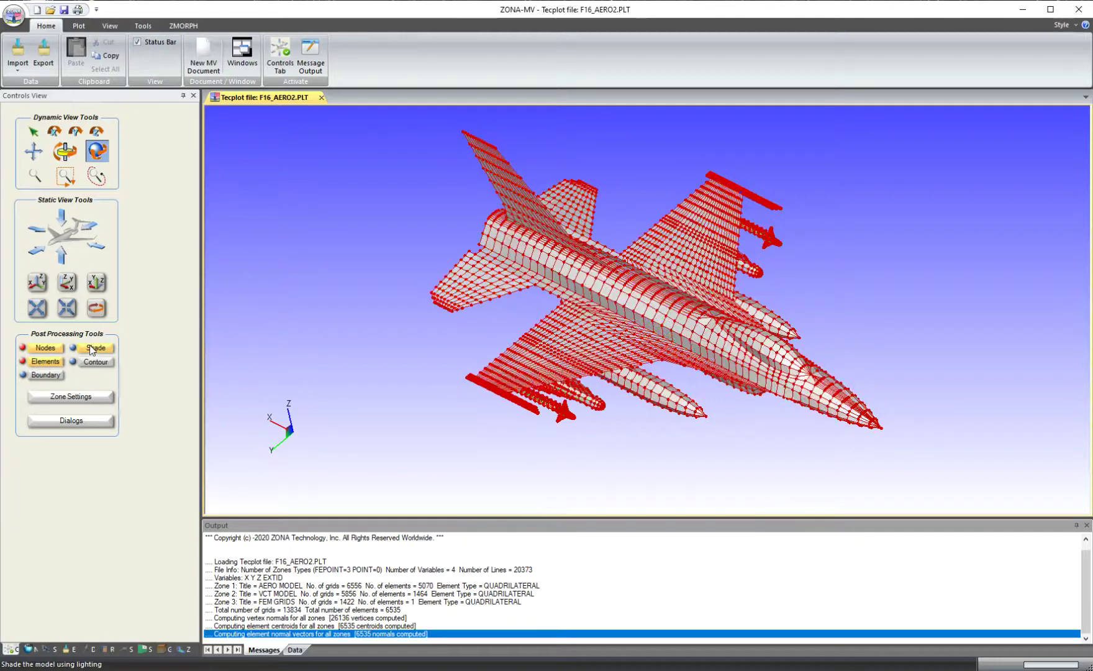
Return the model to shaded elements without nodes, and toggle its contour display on and off.
{"action": "left_click", "coordinate": [45, 348]}
{"action": "scroll", "coordinate": [540, 338], "scroll_direction": "up", "scroll_amount": 2}
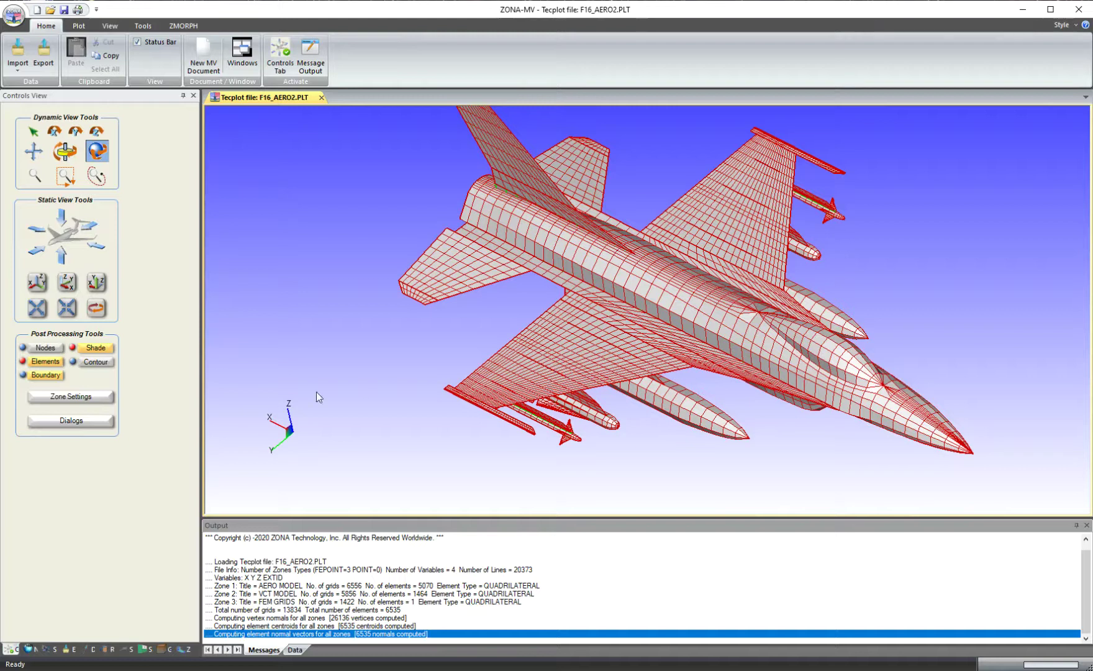
{"action": "left_click", "coordinate": [93, 362]}
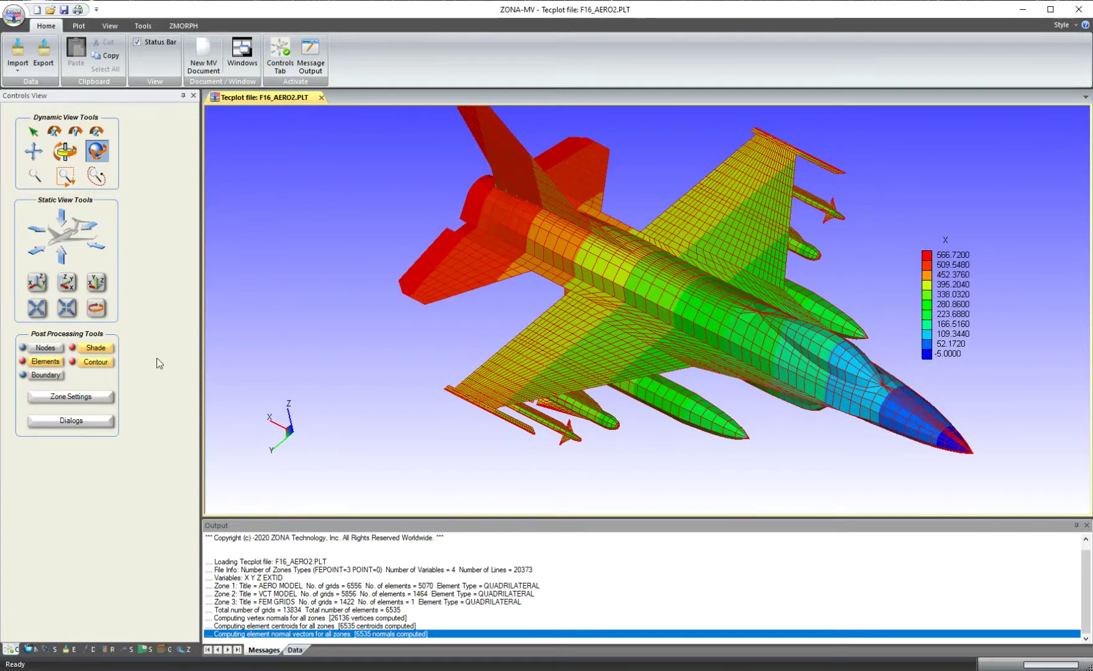
{"action": "left_click", "coordinate": [99, 360]}
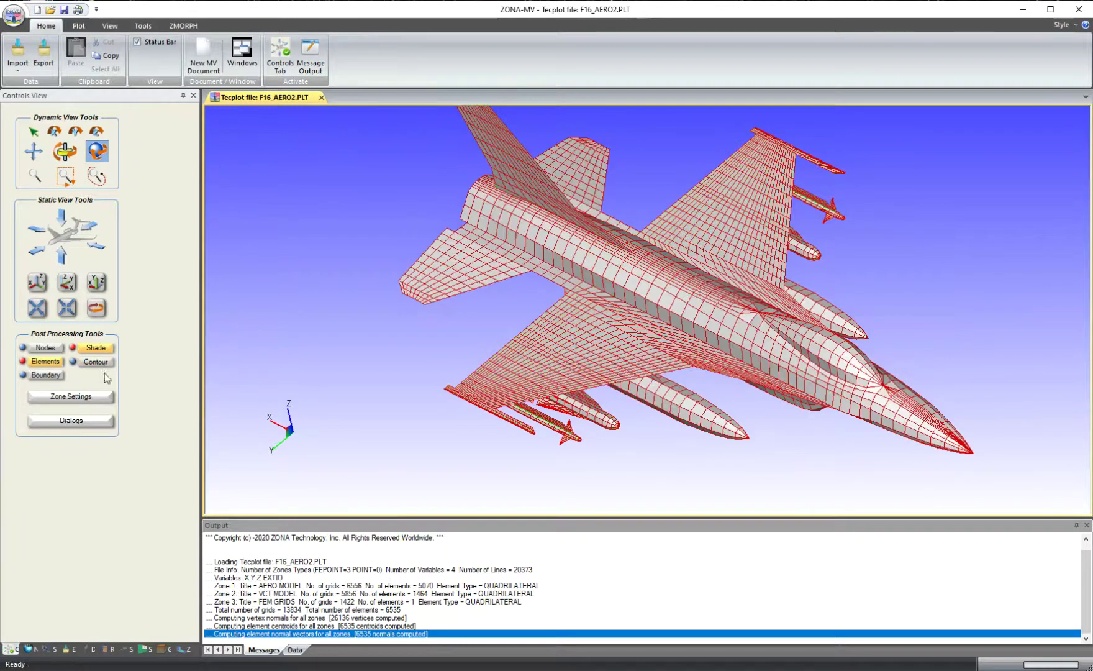
Open the zone settings and examine the element, node, contour, shade and boundary options available for each zone.
{"action": "left_click", "coordinate": [77, 397]}
{"action": "left_click_drag", "start_coordinate": [499, 447], "coordinate": [185, 318]}
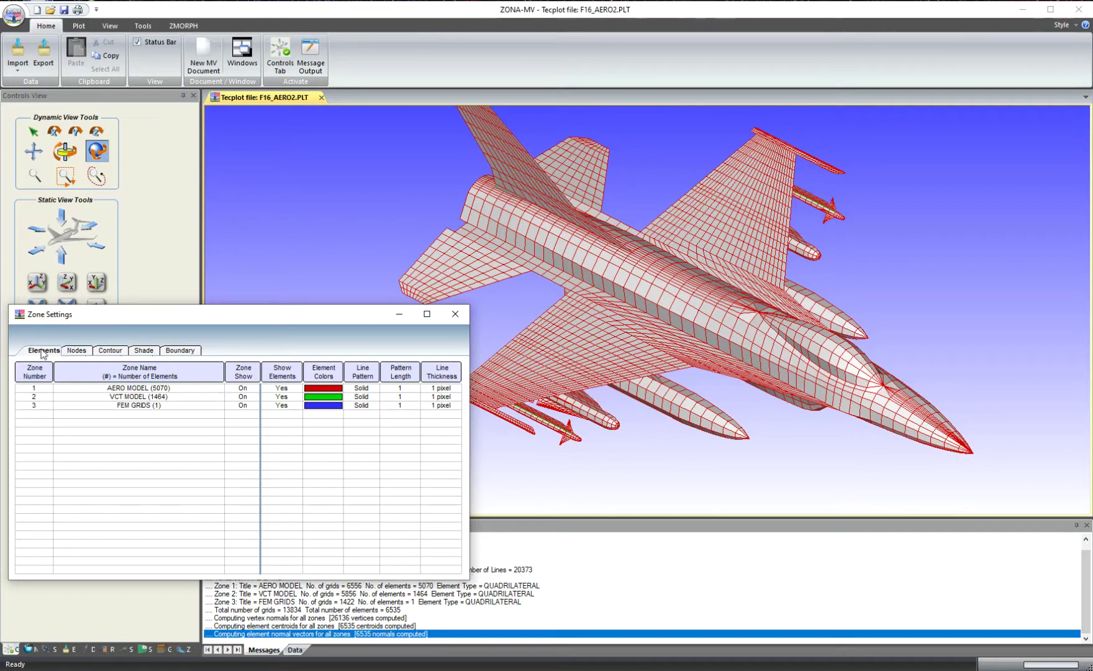
{"action": "left_click_drag", "start_coordinate": [100, 309], "coordinate": [152, 321]}
{"action": "left_click", "coordinate": [115, 354]}
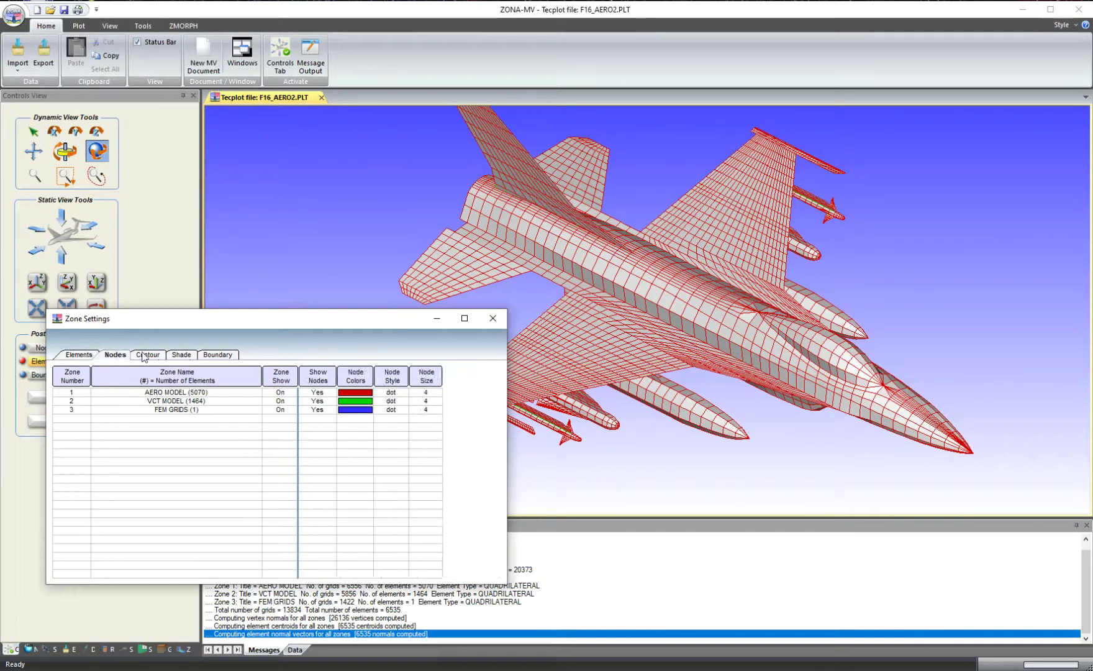
{"action": "left_click", "coordinate": [75, 357]}
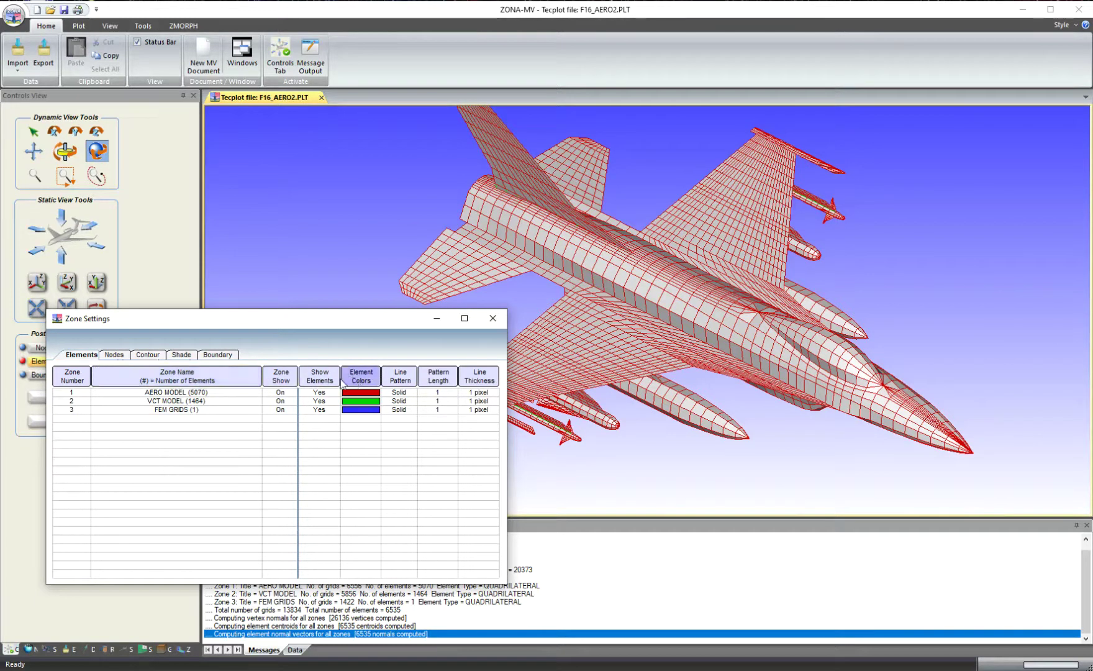
{"action": "left_click", "coordinate": [122, 357]}
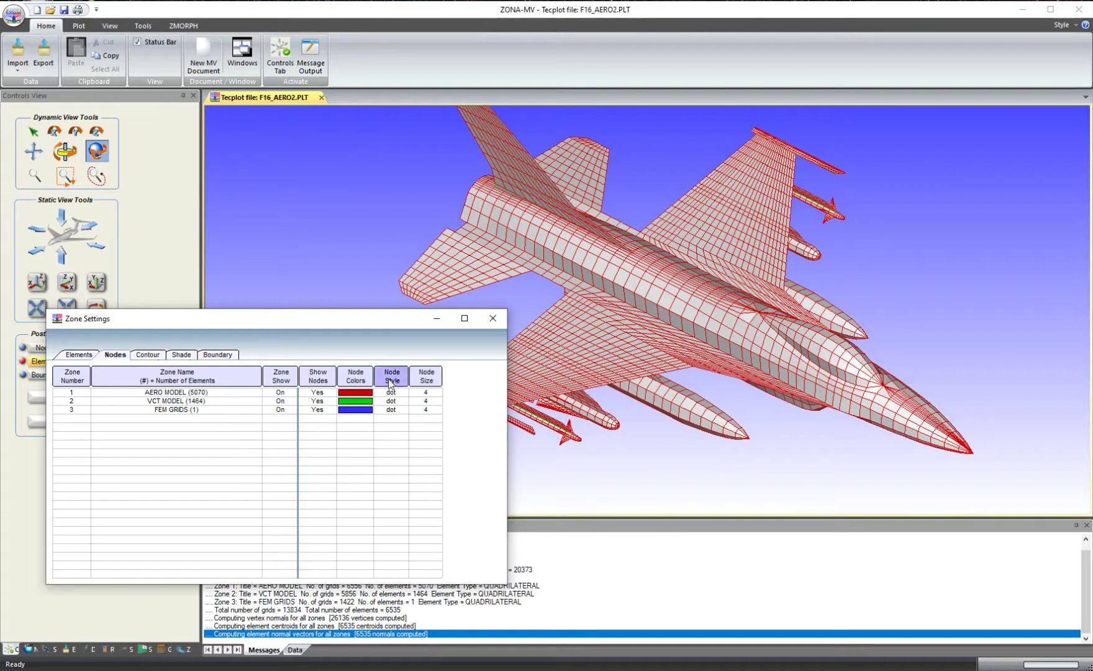
{"action": "left_click", "coordinate": [152, 358]}
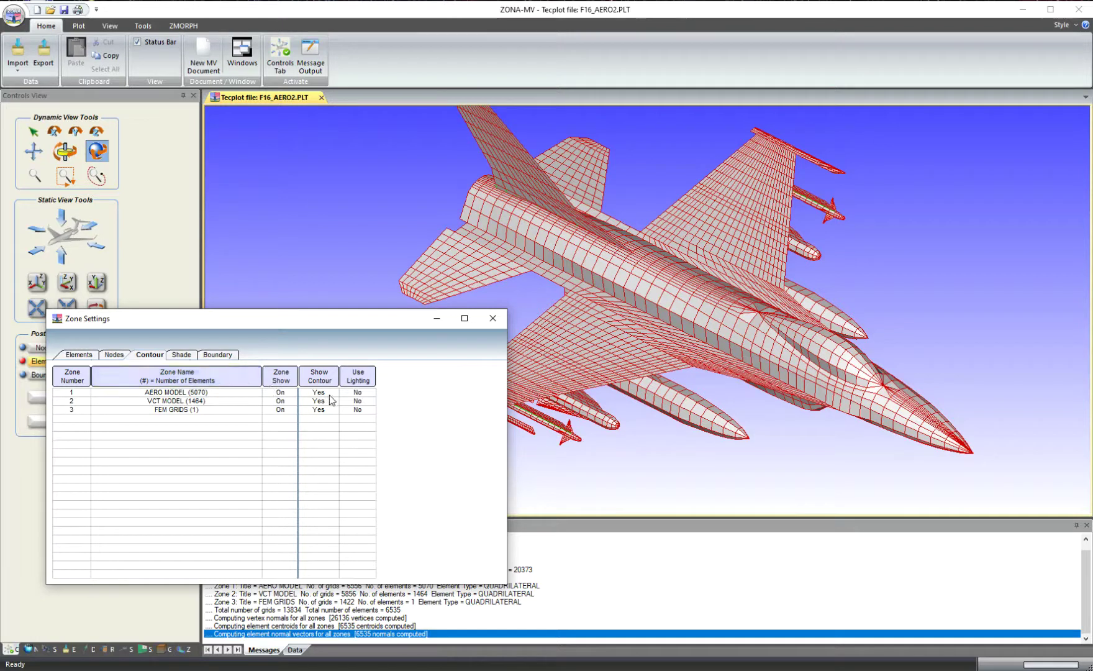
{"action": "left_click", "coordinate": [182, 355]}
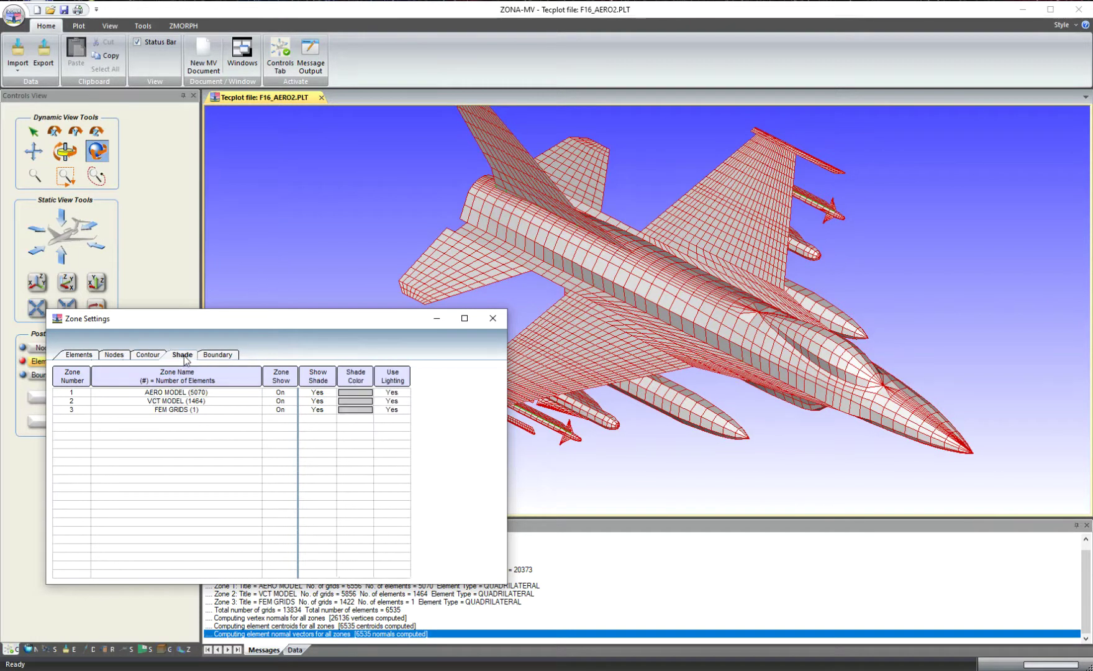
{"action": "left_click", "coordinate": [221, 355]}
{"action": "left_click", "coordinate": [81, 355]}
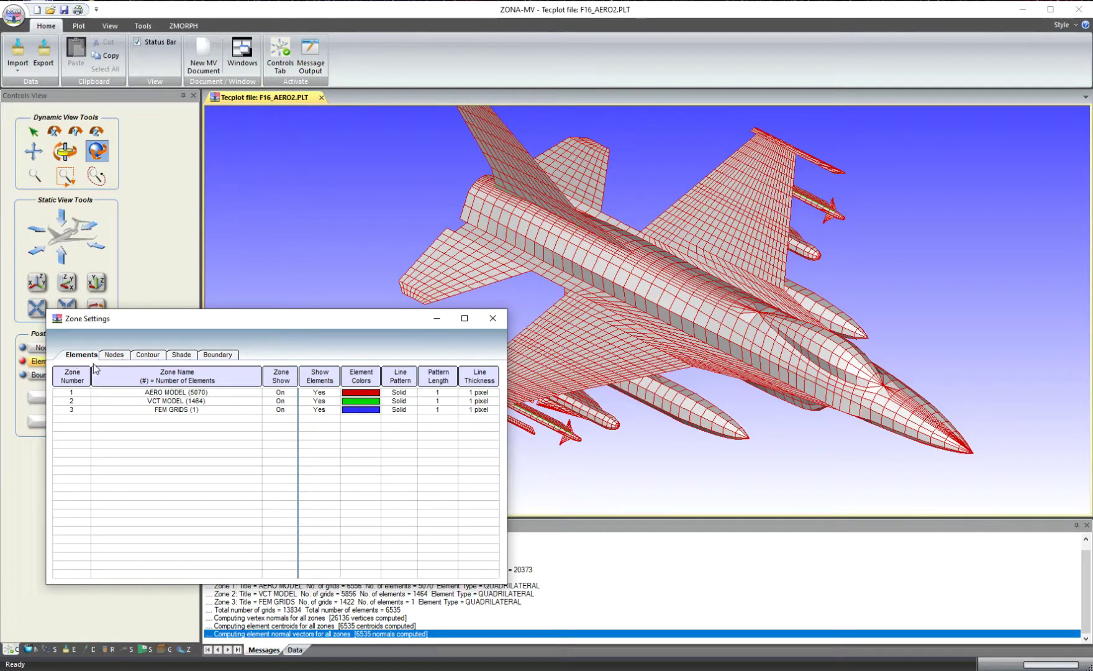
Hide the AERO MODEL zone and show it again.
{"action": "left_click", "coordinate": [207, 394]}
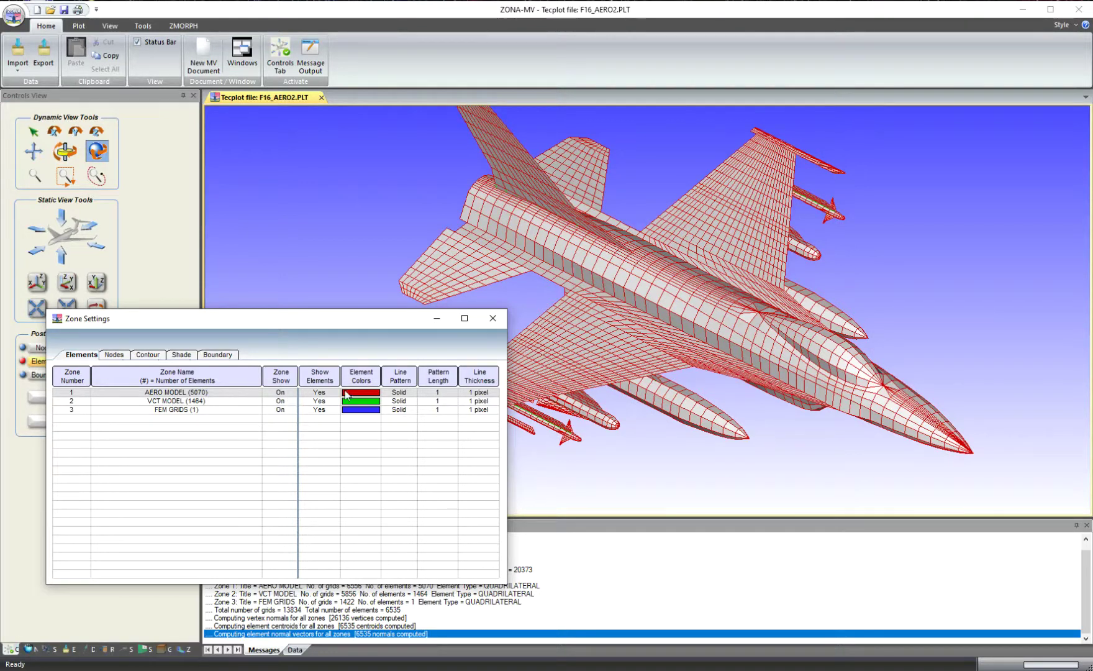
{"action": "left_click", "coordinate": [280, 392]}
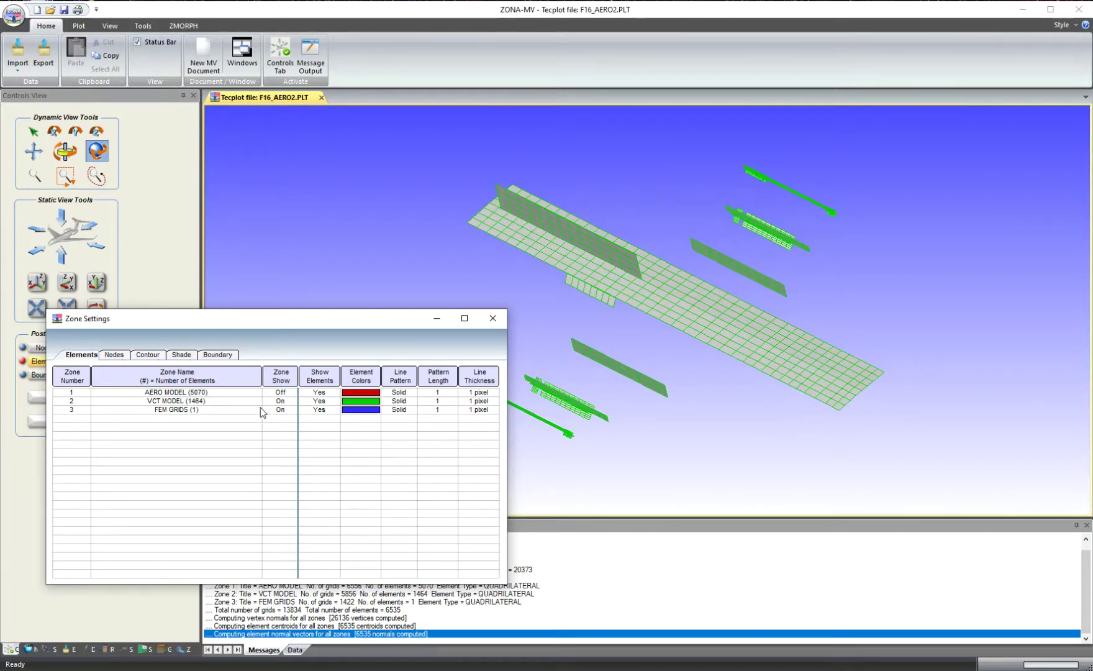
{"action": "left_click", "coordinate": [280, 392]}
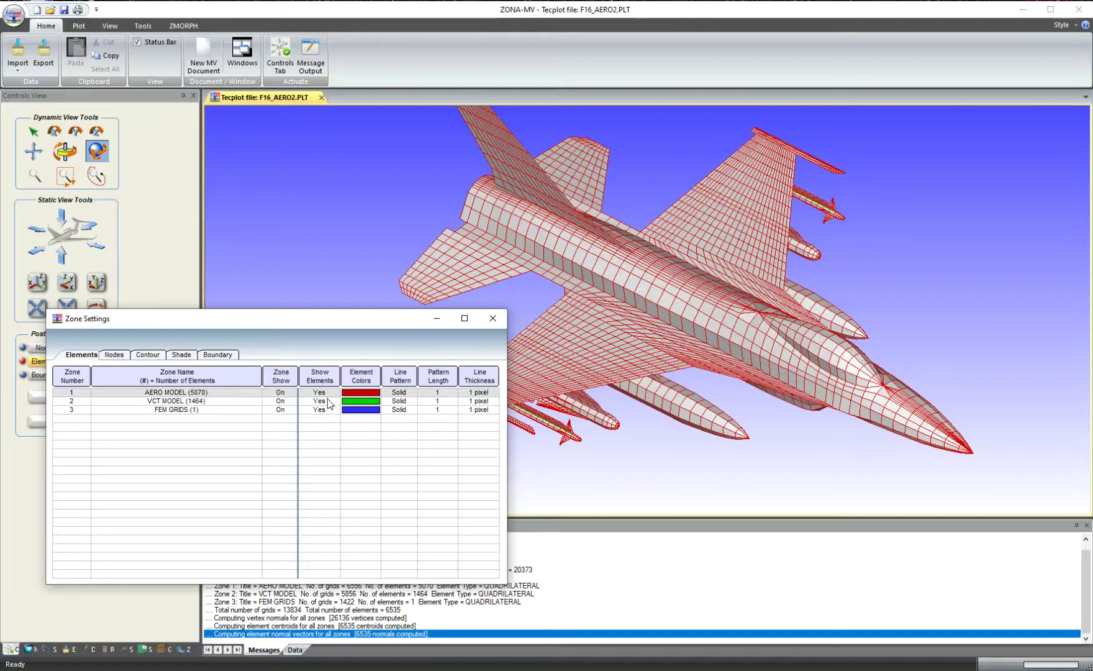
Set the element color of the AERO MODEL zone to black and close the zone settings.
{"action": "left_click", "coordinate": [361, 392]}
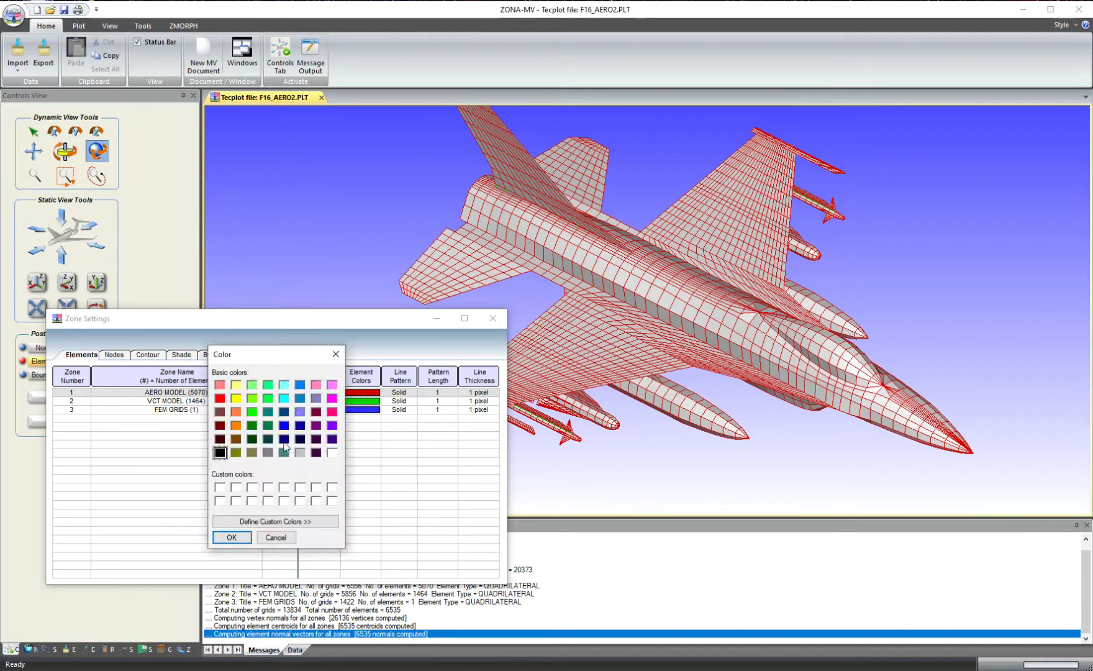
{"action": "left_click", "coordinate": [232, 537]}
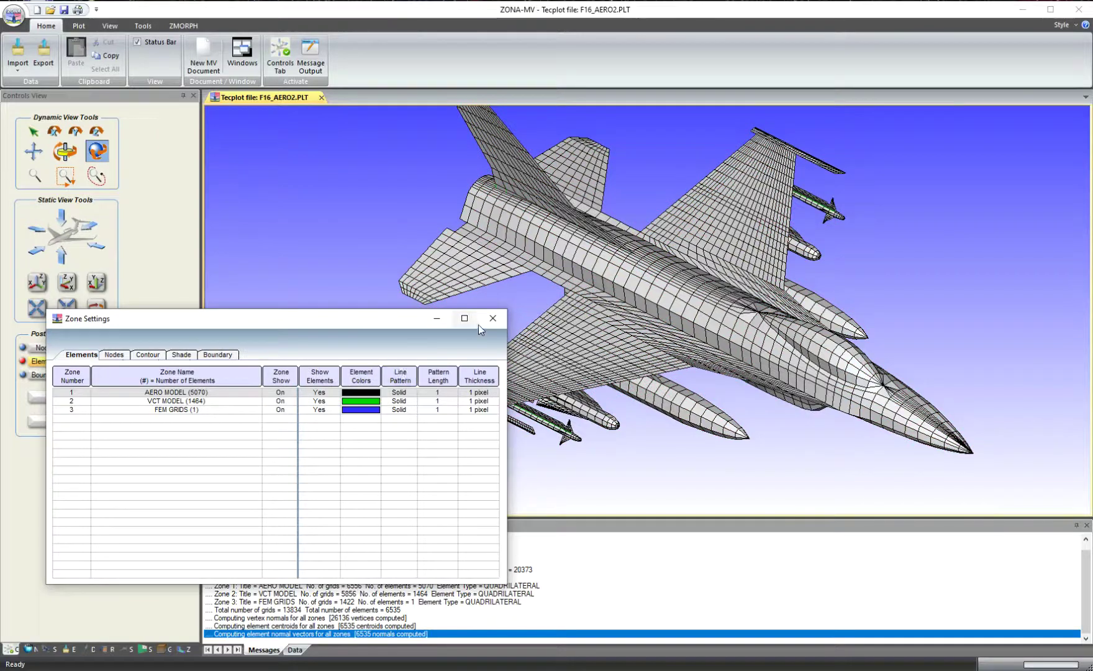
{"action": "left_click", "coordinate": [492, 318]}
Rotate the aircraft freely toward a lower oblique side view to inspect its recolored mesh.
{"action": "left_click_drag", "start_coordinate": [513, 362], "coordinate": [670, 310]}
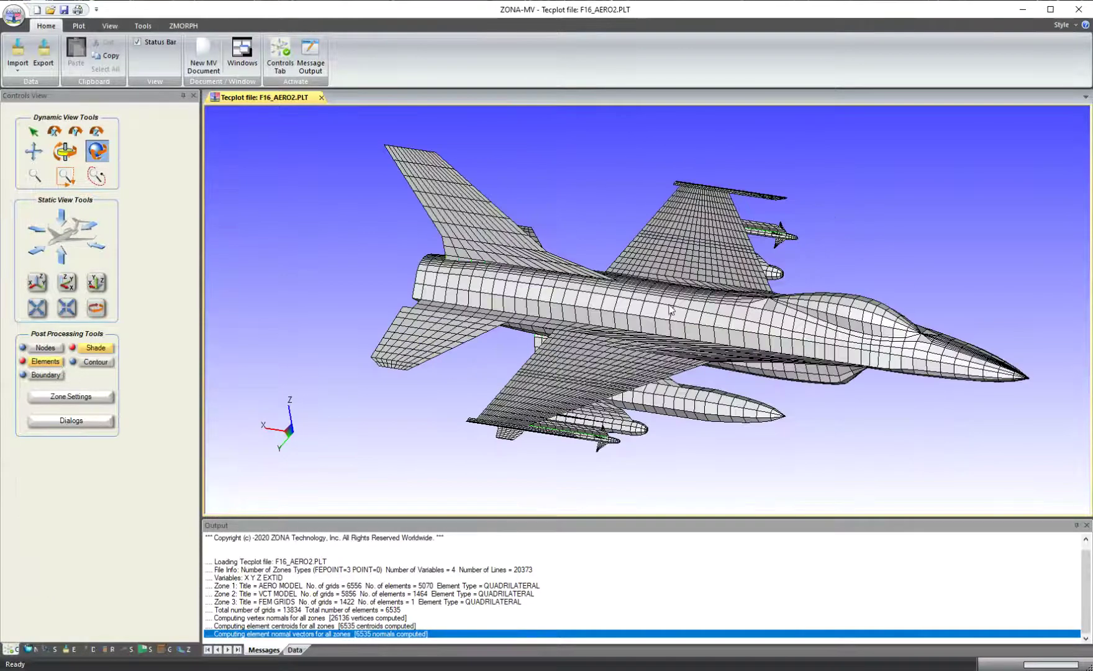
{"action": "left_click_drag", "start_coordinate": [545, 351], "coordinate": [611, 407]}
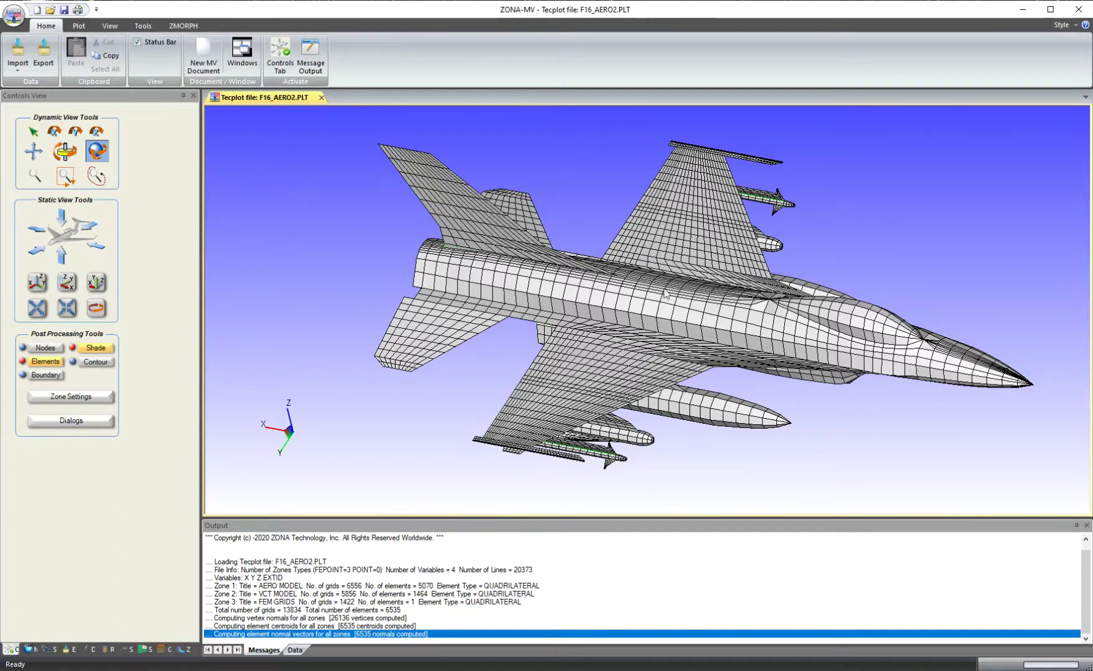
{"action": "mouse_move", "coordinate": [683, 309]}
{"action": "left_mouse_down"}
{"action": "mouse_move", "coordinate": [654, 319]}
{"action": "mouse_move", "coordinate": [650, 310]}
{"action": "left_mouse_up"}
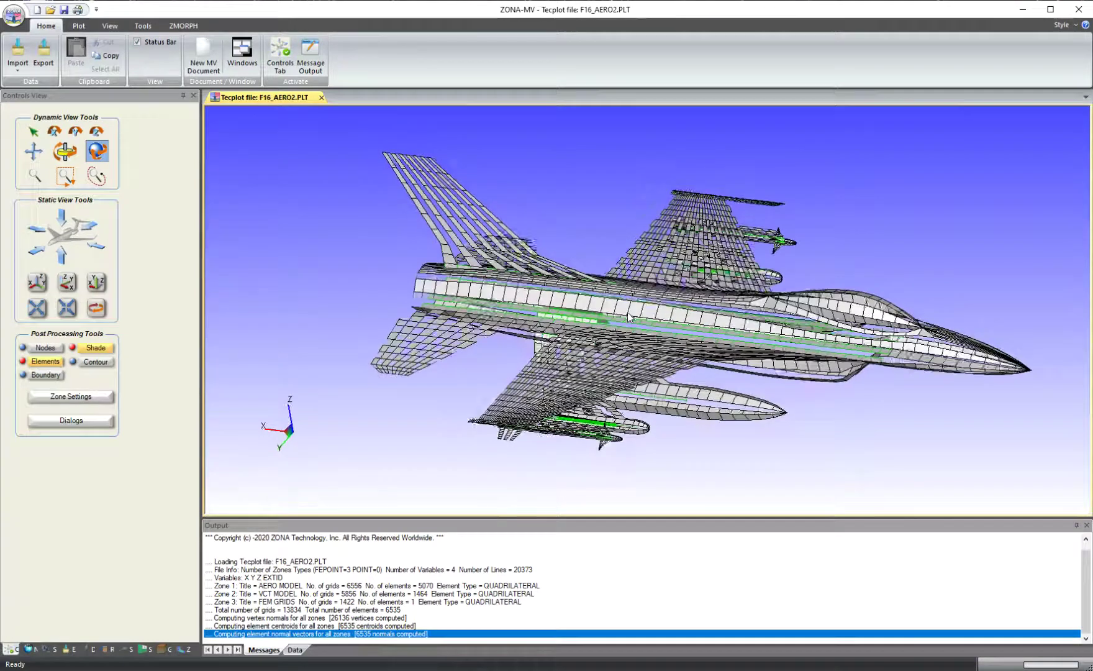